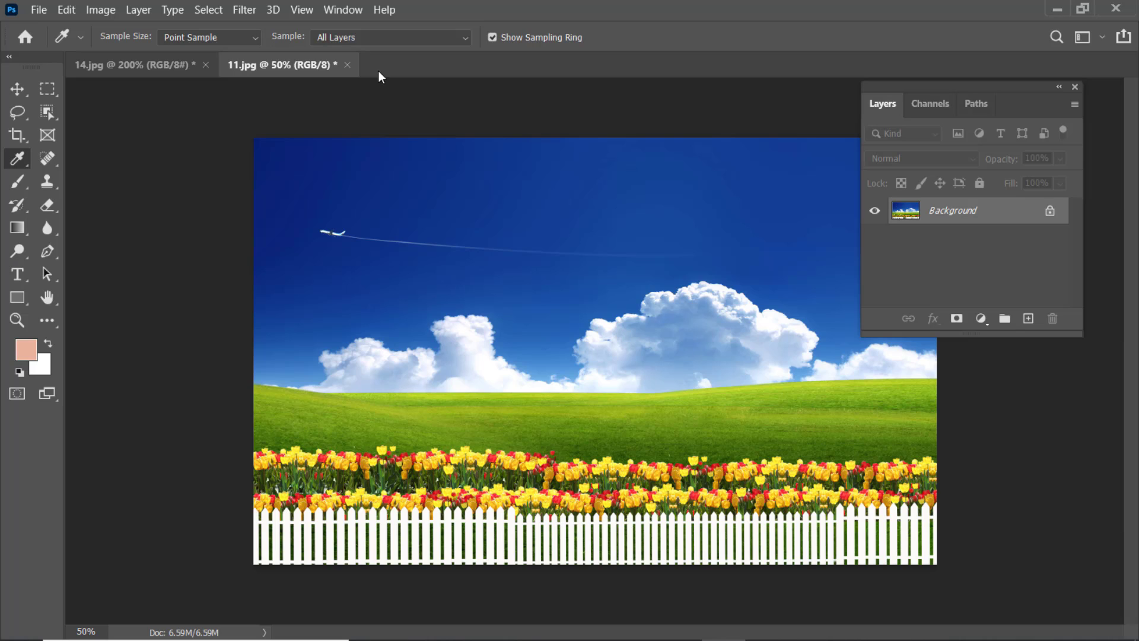
pyautogui.click(385, 10)
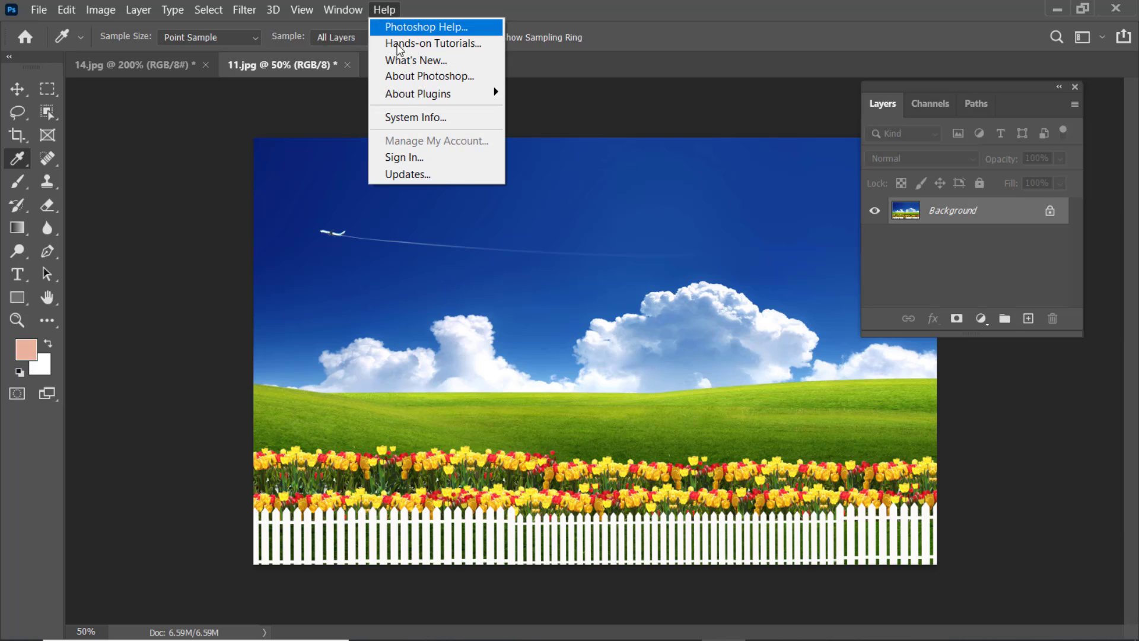
pyautogui.moveTo(414, 99)
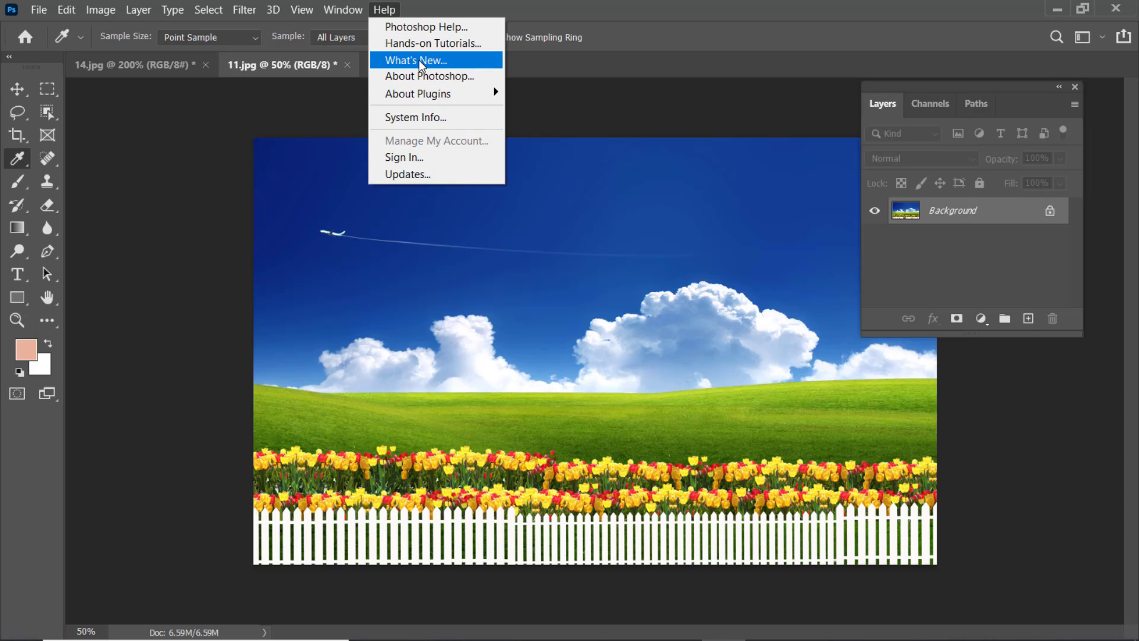
pyautogui.click(148, 124)
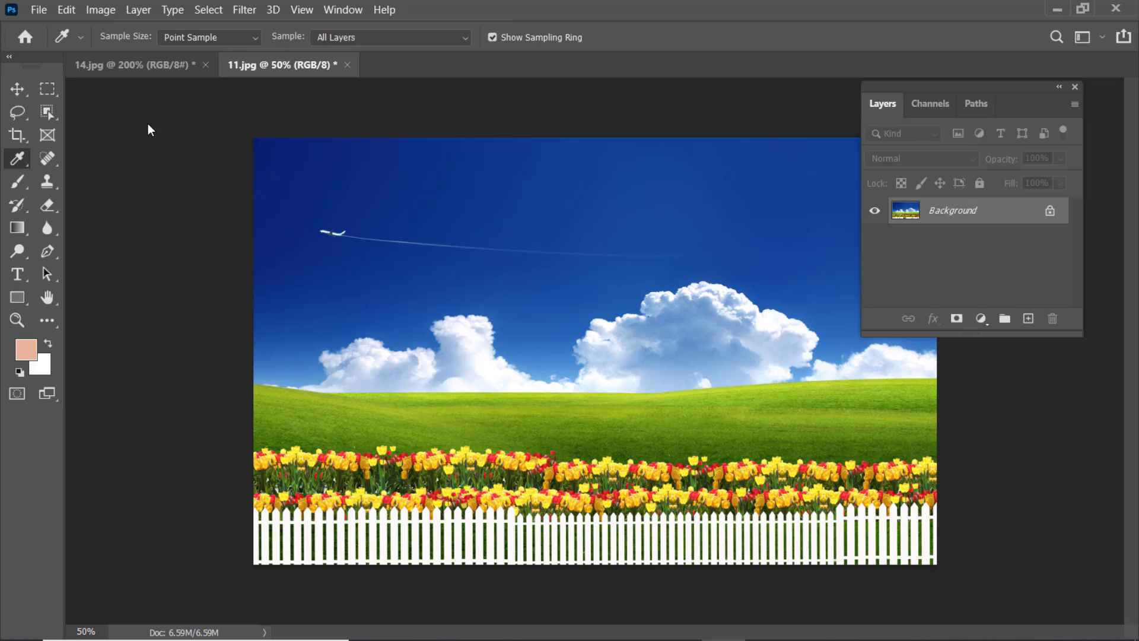
# Switch to the Move tool.
pyautogui.click(17, 89)
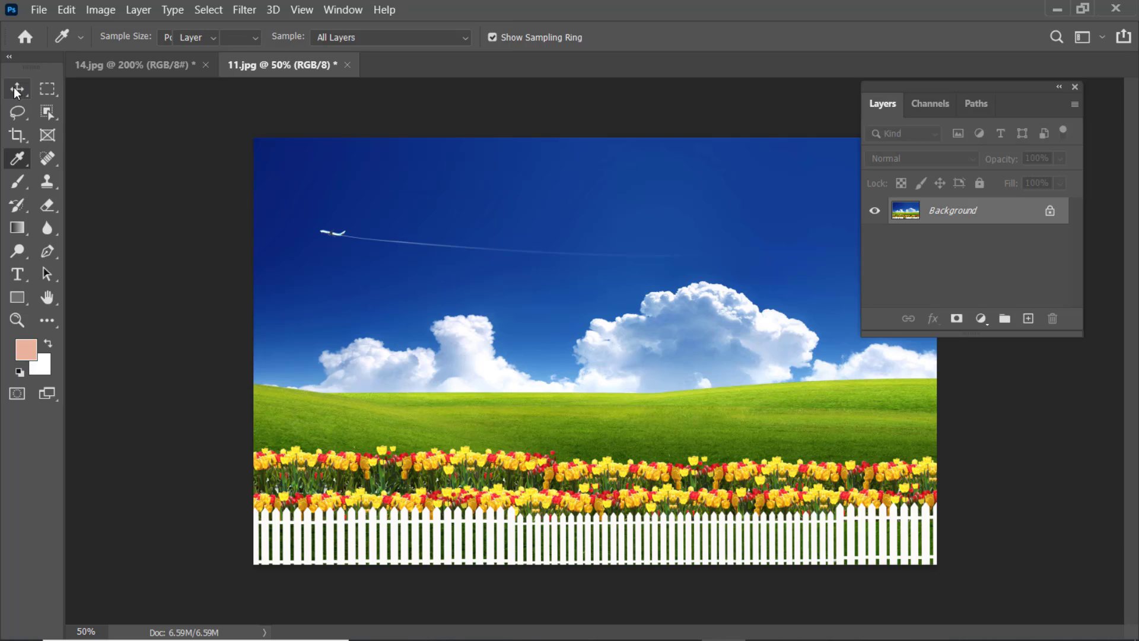
pyautogui.click(67, 11)
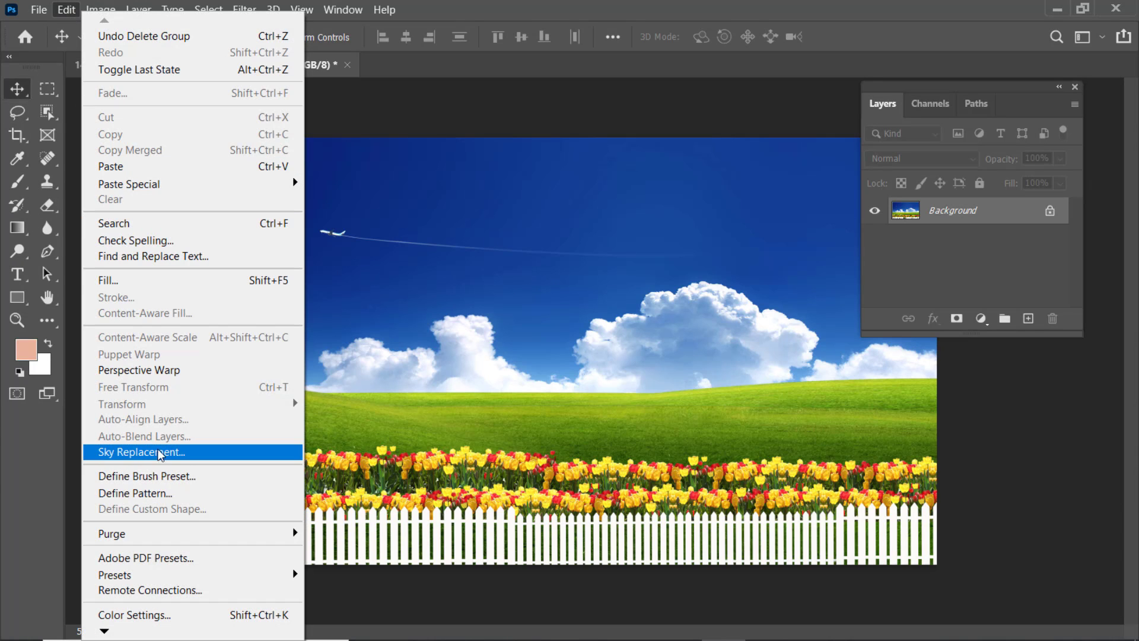
pyautogui.click(325, 126)
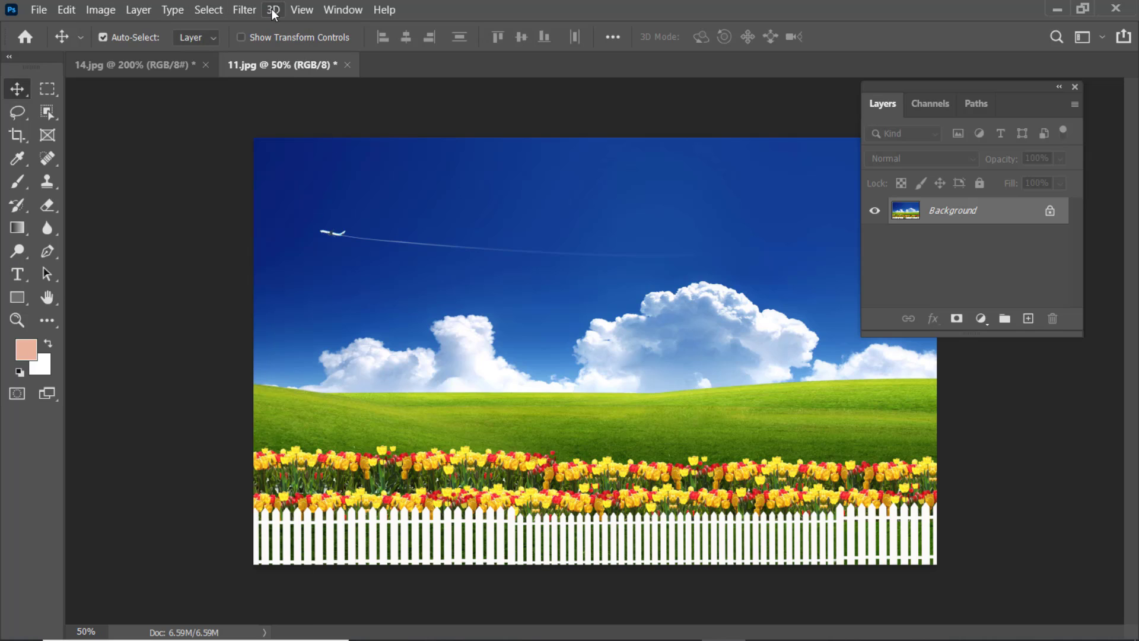
pyautogui.click(244, 10)
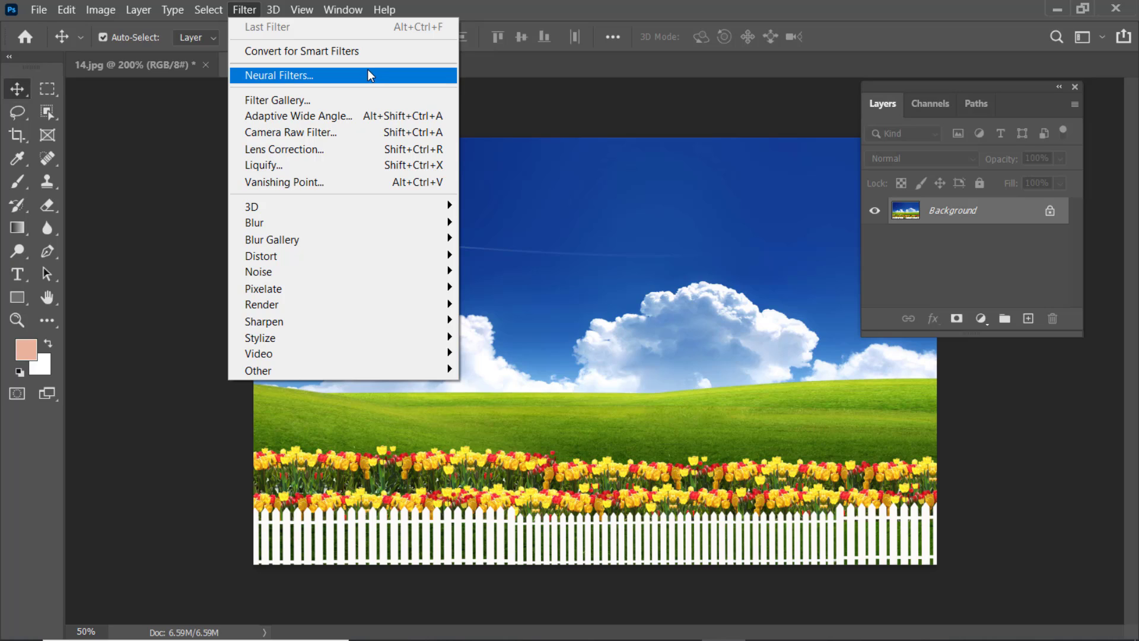
pyautogui.click(181, 111)
pyautogui.click(207, 13)
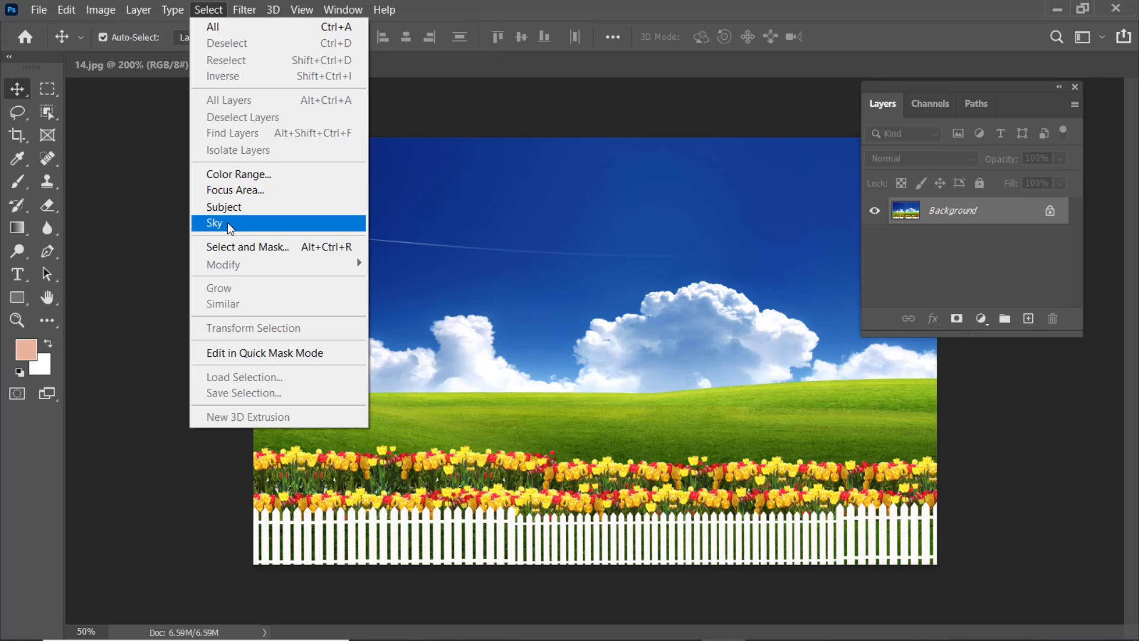
pyautogui.click(162, 173)
pyautogui.click(302, 12)
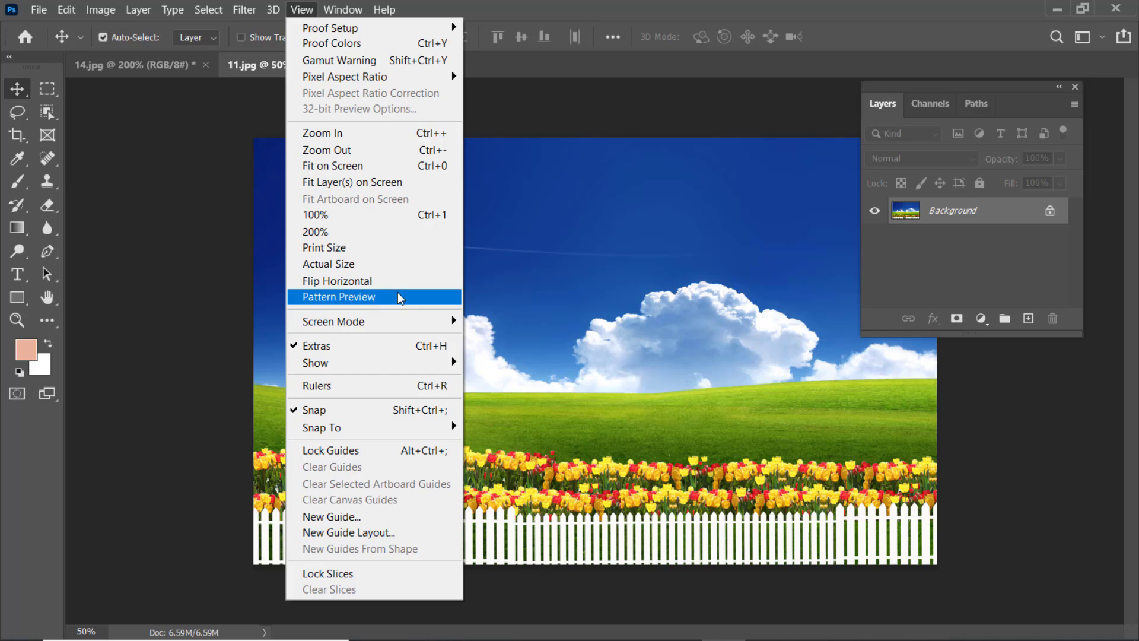
pyautogui.click(510, 105)
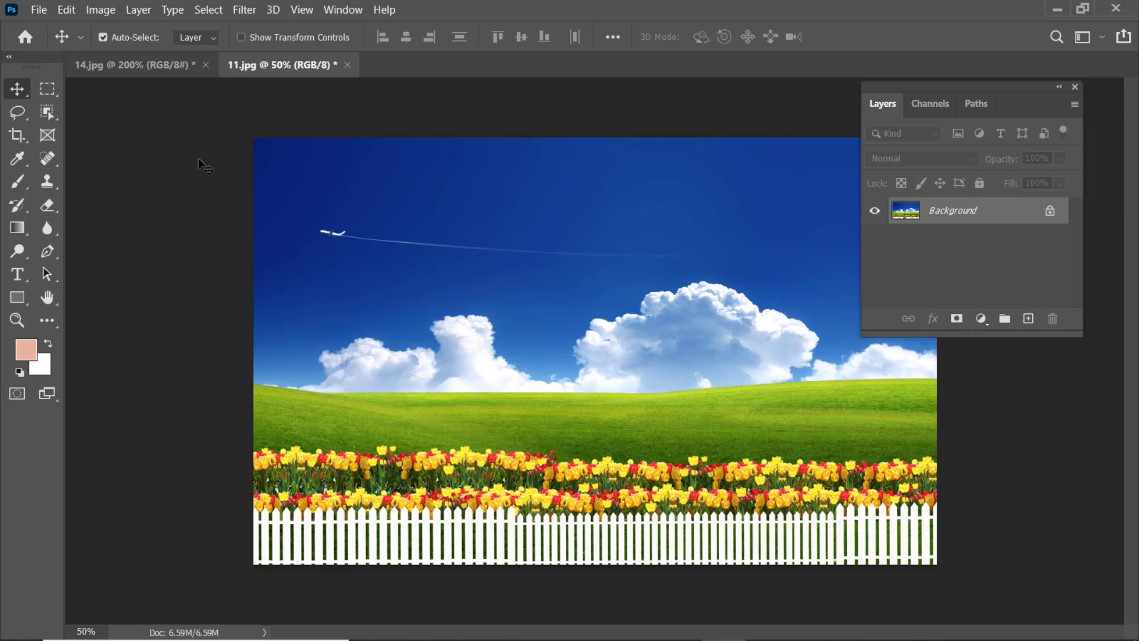
# Start Sky Replacement on the 11.jpg meadow photo and move its dialog aside to uncover more of the image.
pyautogui.click(64, 14)
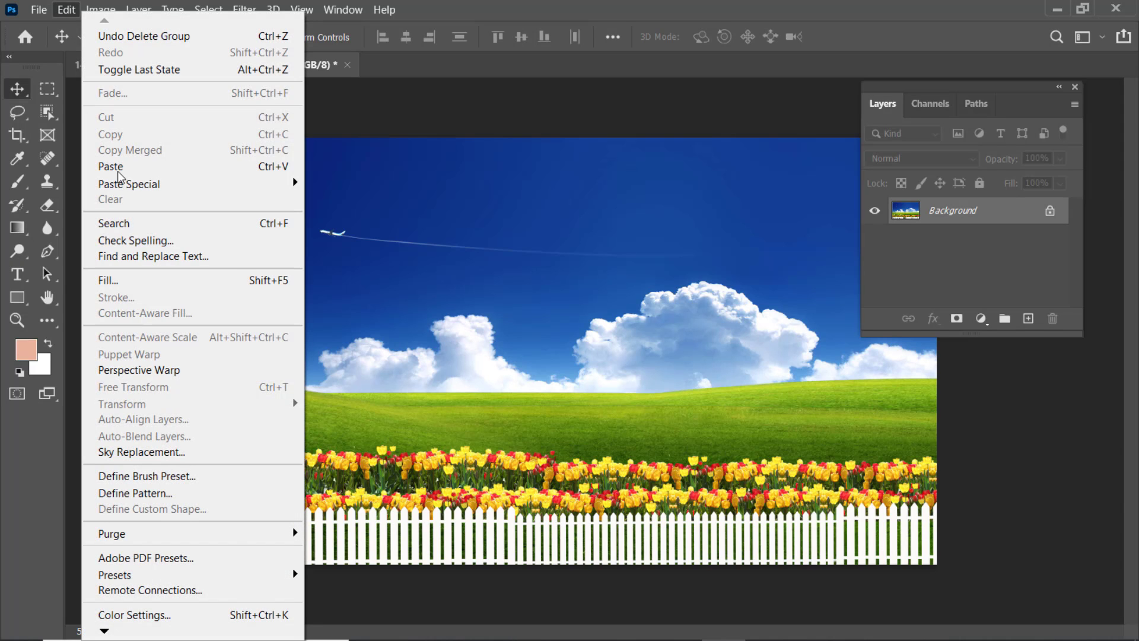
pyautogui.click(151, 452)
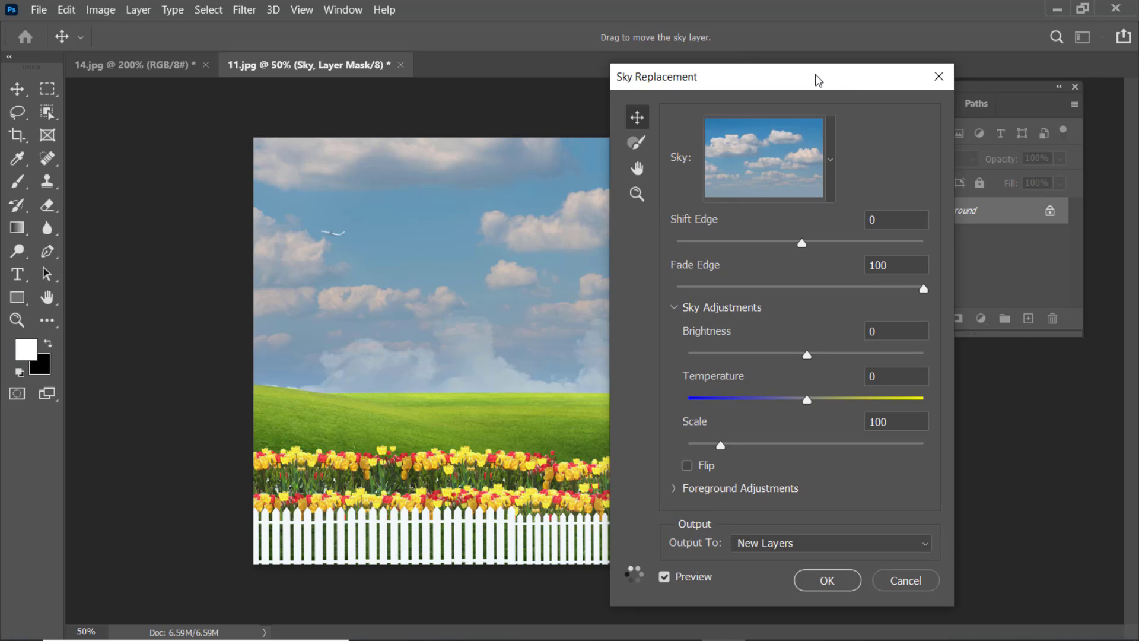
pyautogui.moveTo(914, 74); pyautogui.dragTo(993, 66)
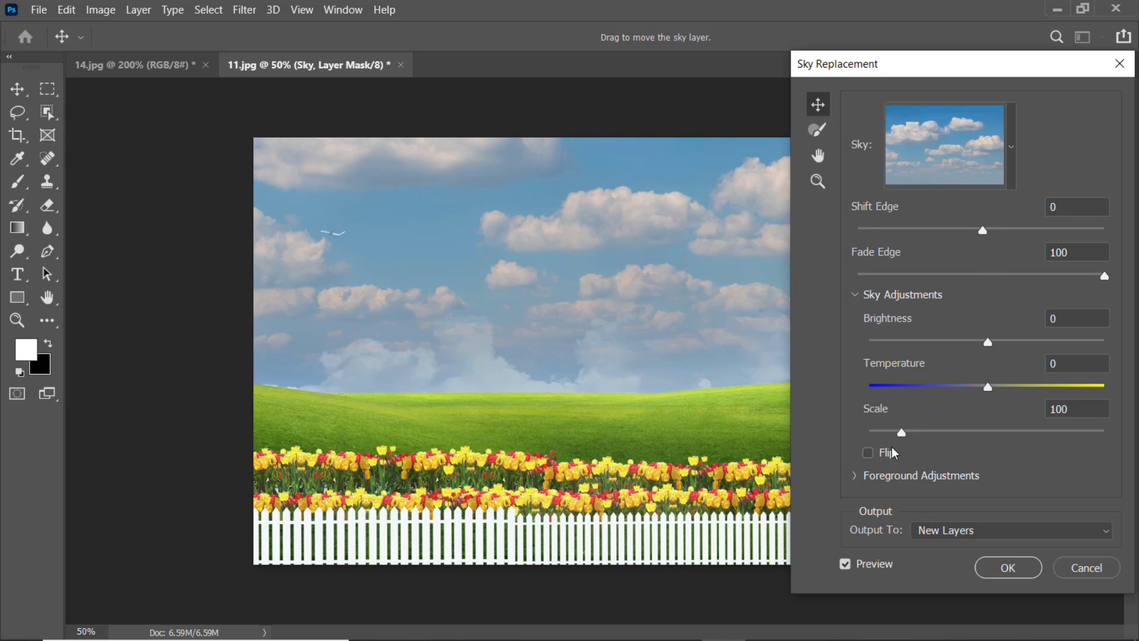
# Replace the sky with the streaky pink-orange sunset preset from the Spectacular group.
pyautogui.click(1010, 145)
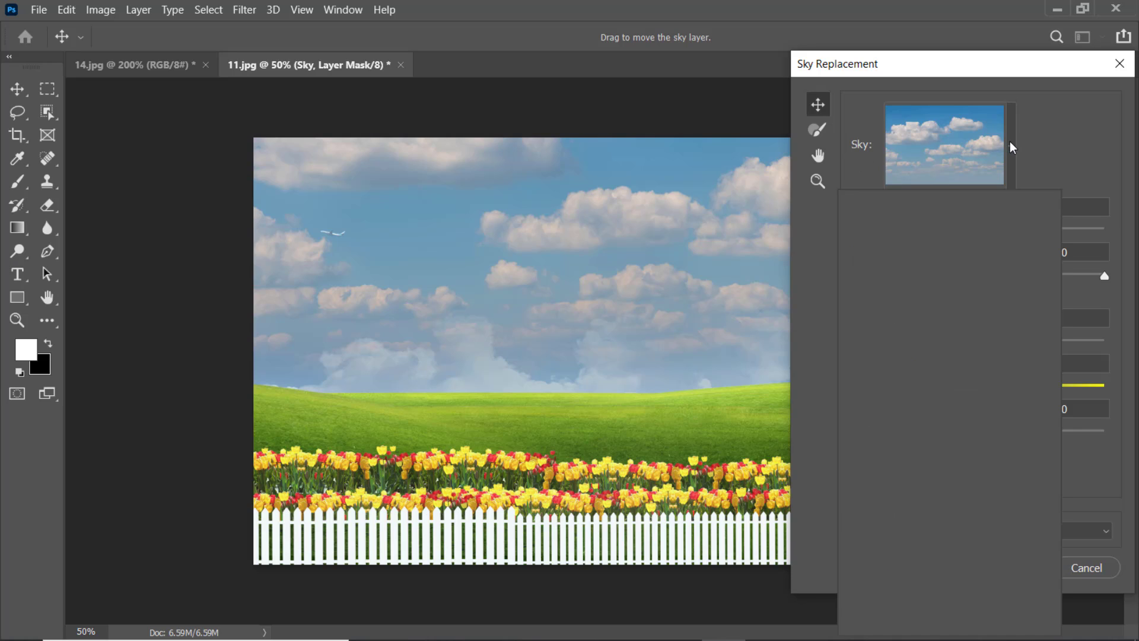
pyautogui.scroll(-5, 920, 391)
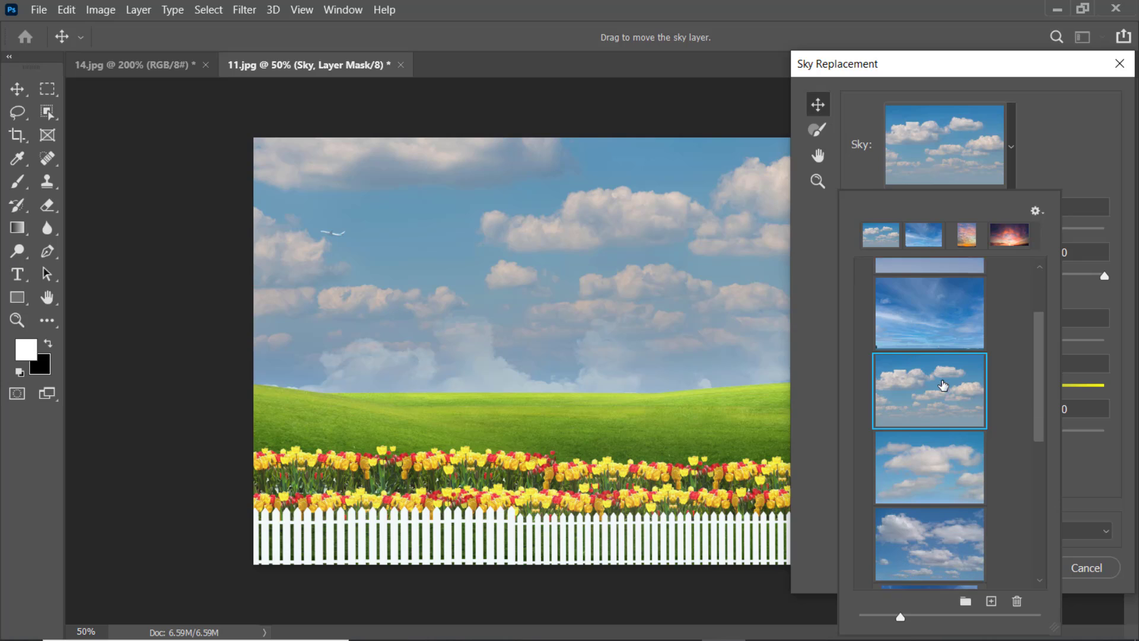
pyautogui.scroll(-5, 934, 416)
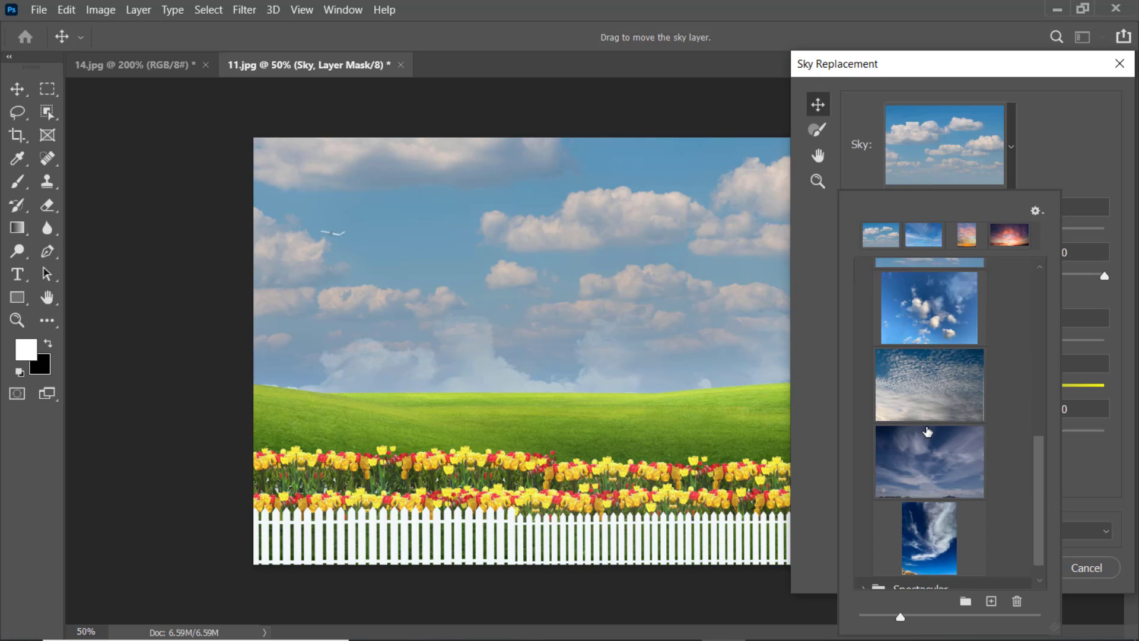
pyautogui.click(864, 553)
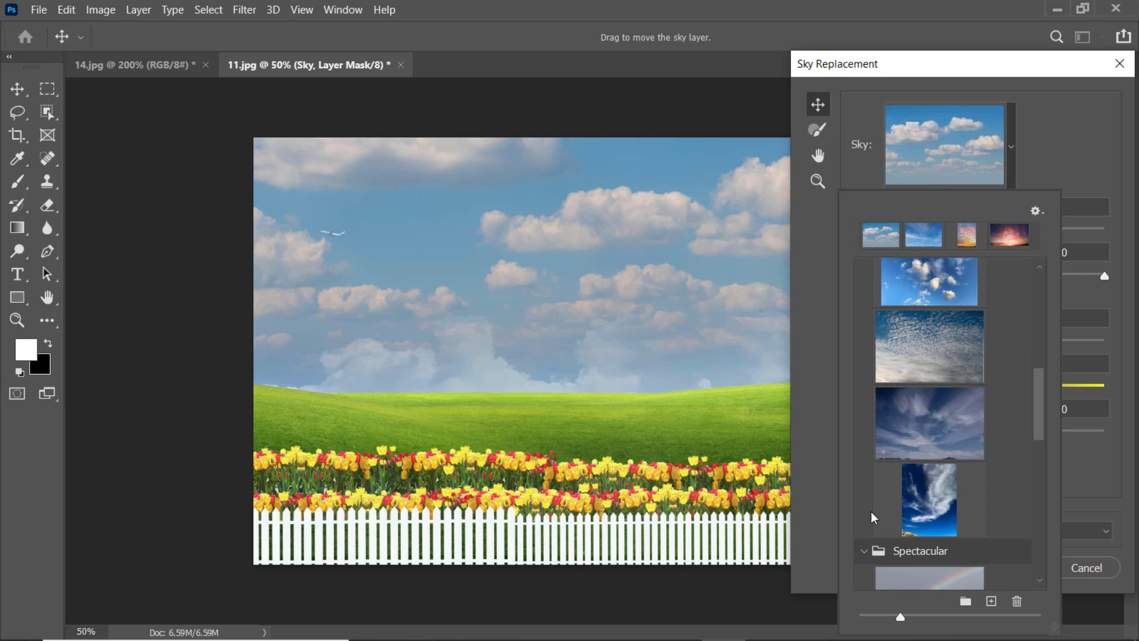
pyautogui.scroll(-3, 884, 493)
pyautogui.scroll(-4, 918, 503)
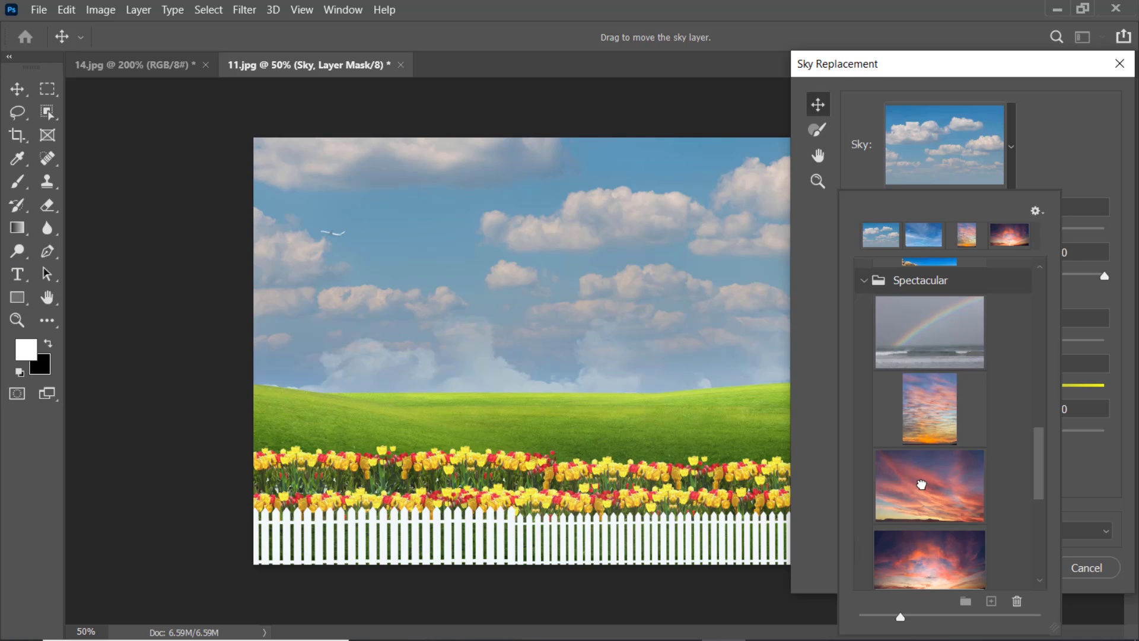
pyautogui.click(920, 483)
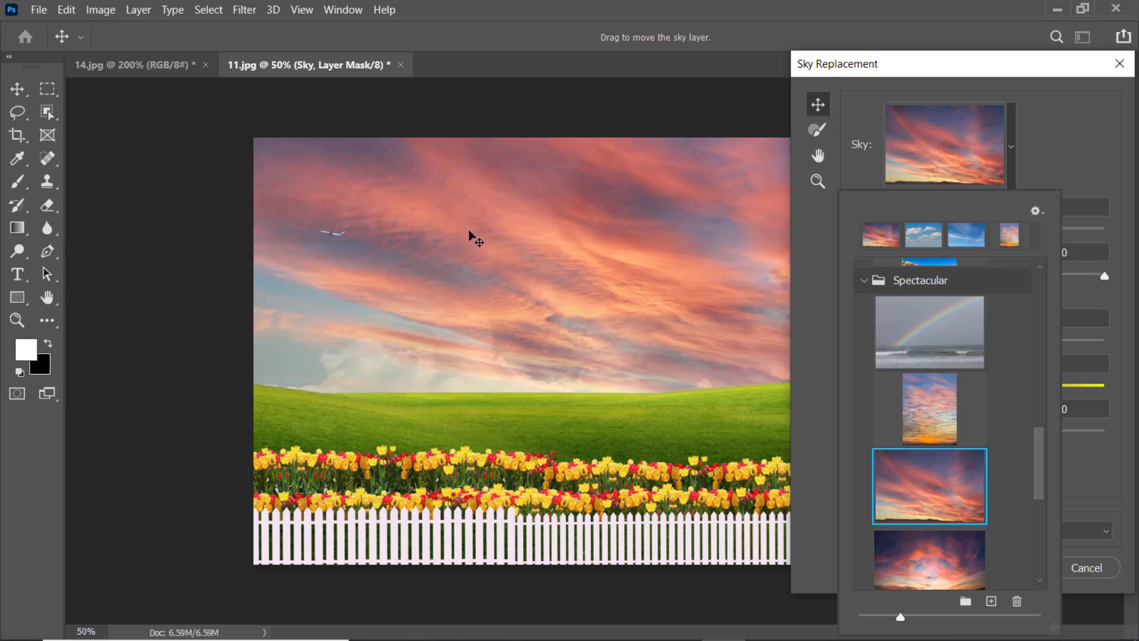
# Browse the remaining Spectacular presets and the Sunsets group of skies, keeping the chosen sky, and close the preset list.
pyautogui.scroll(-5, 931, 451)
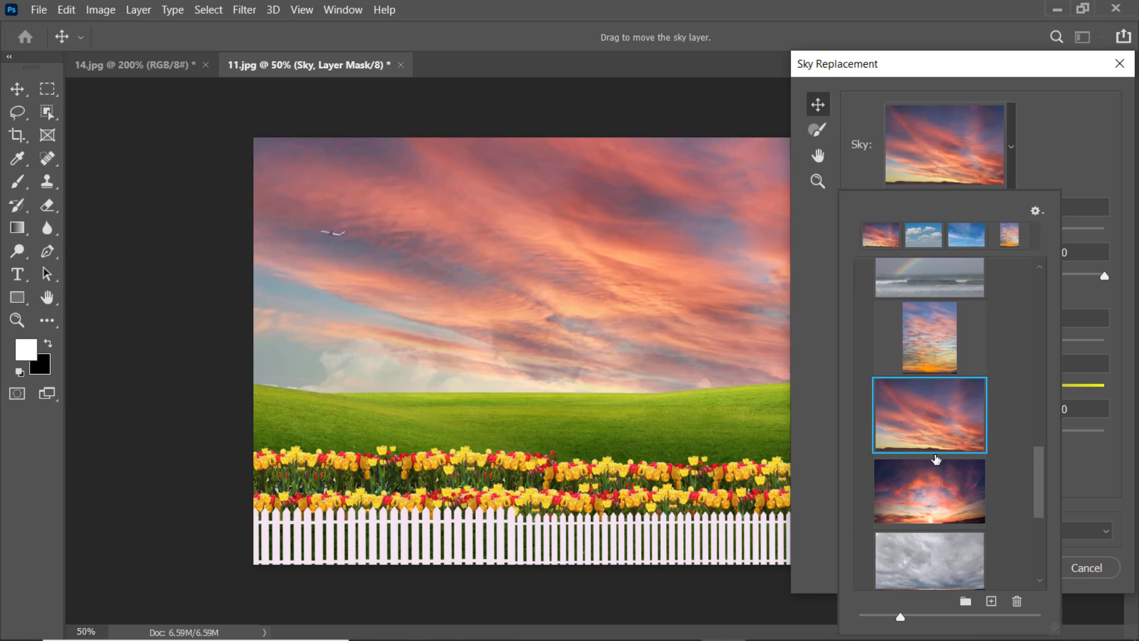
pyautogui.scroll(-4, 935, 463)
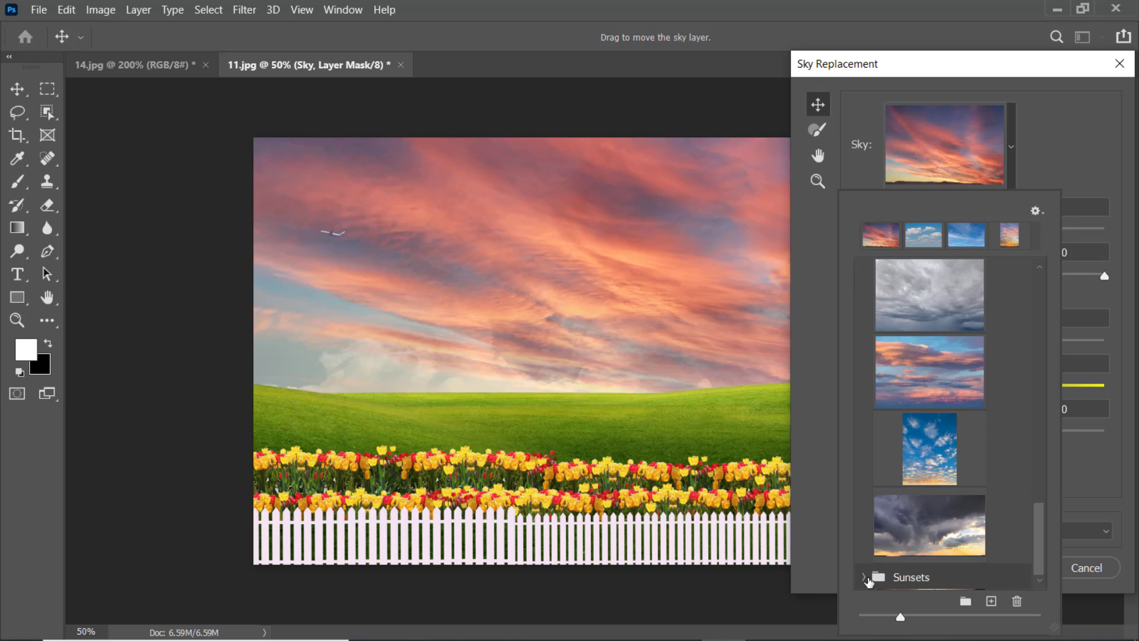
pyautogui.click(865, 577)
pyautogui.scroll(-8, 921, 452)
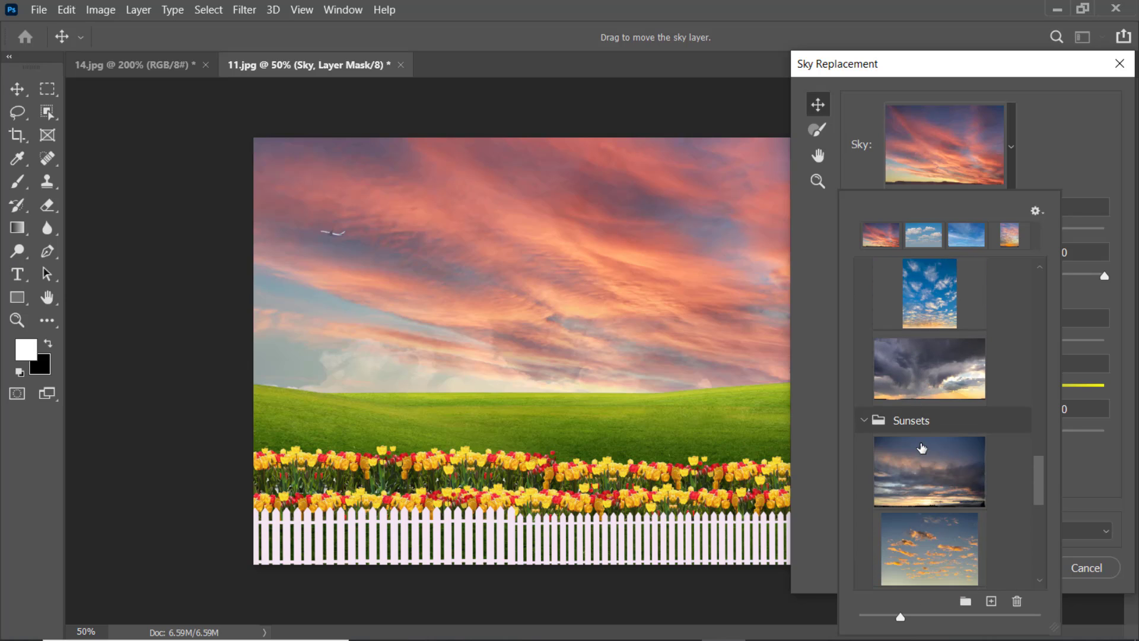
pyautogui.scroll(-10, 925, 475)
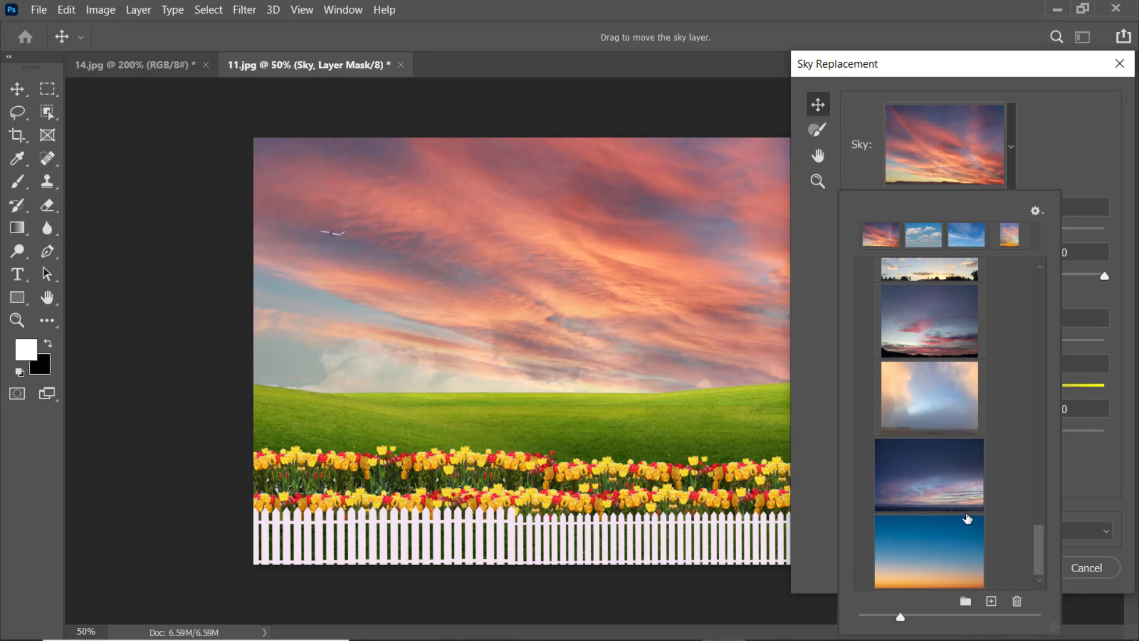
pyautogui.scroll(8, 926, 320)
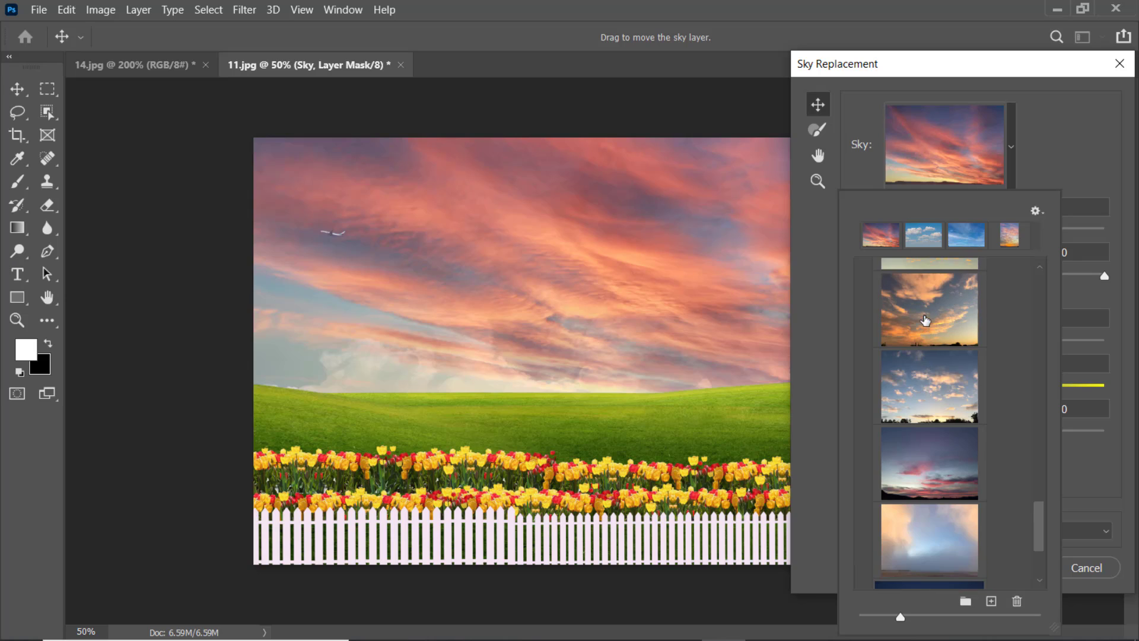
pyautogui.scroll(3, 978, 561)
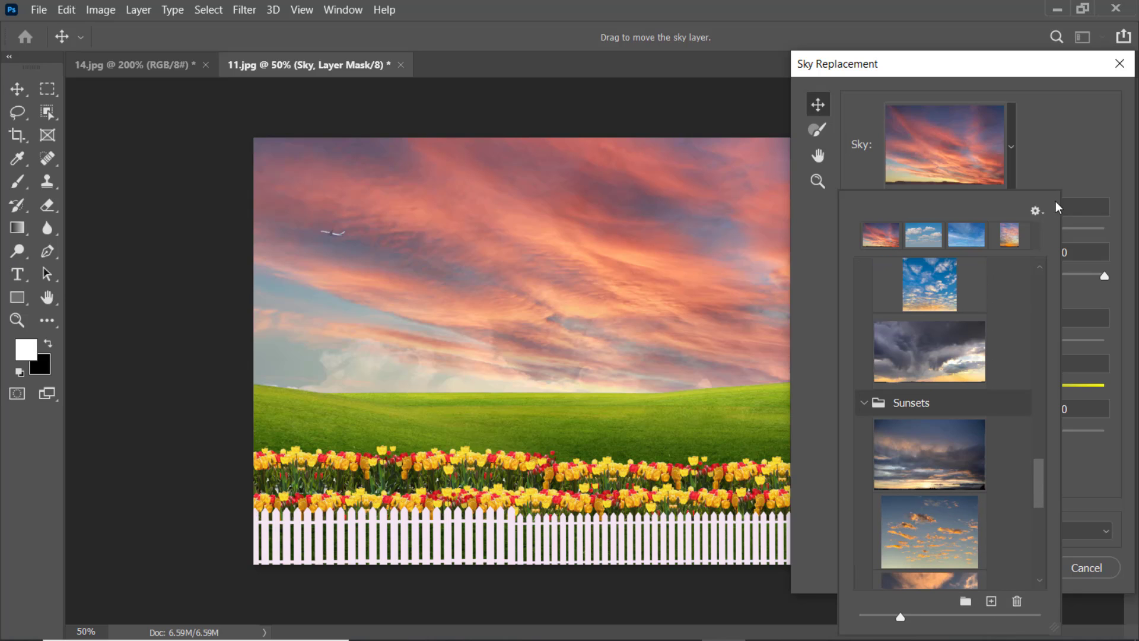
pyautogui.click(1013, 149)
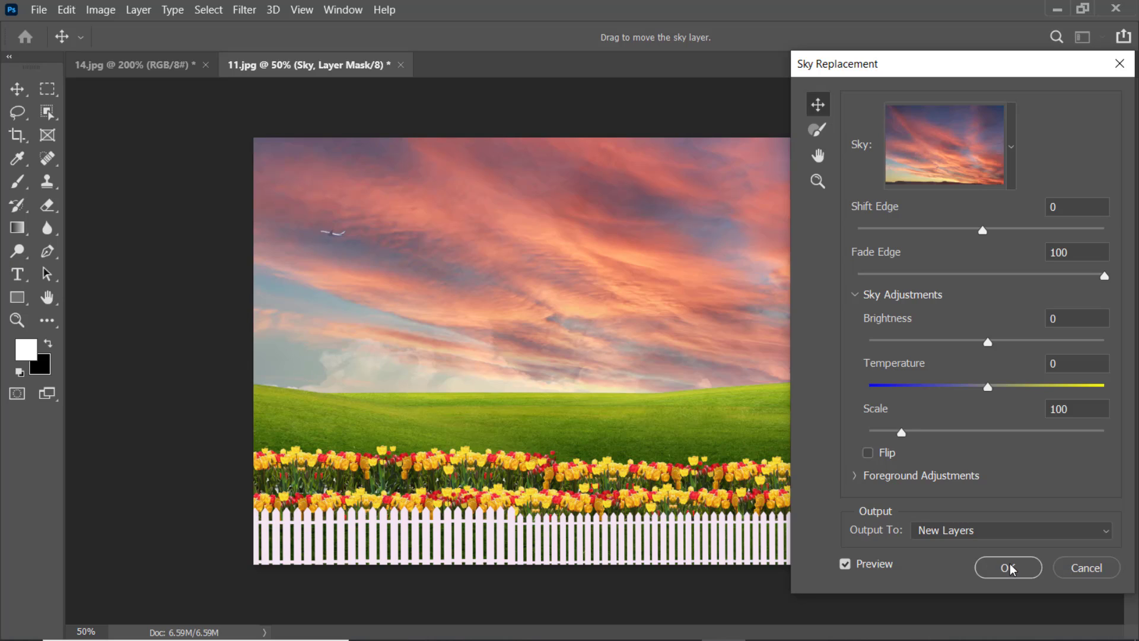
# Set the sky's Shift Edge to 33, Brightness to 23 and Temperature to 40, and apply the replacement to new layers.
pyautogui.moveTo(982, 231); pyautogui.dragTo(1022, 230)
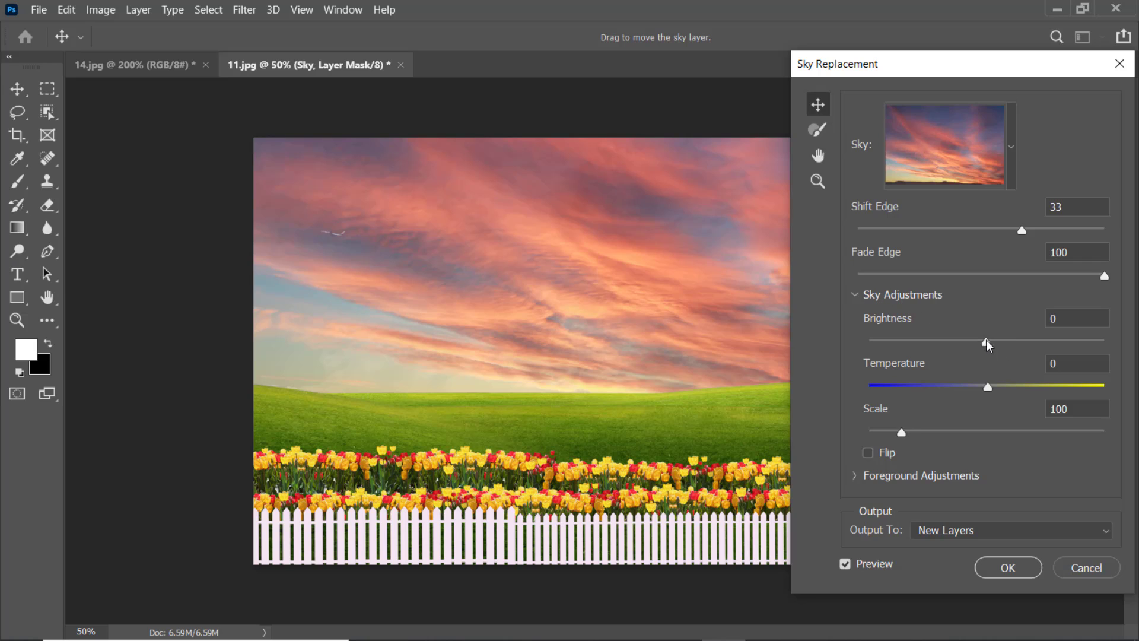
pyautogui.moveTo(987, 341); pyautogui.dragTo(1013, 343)
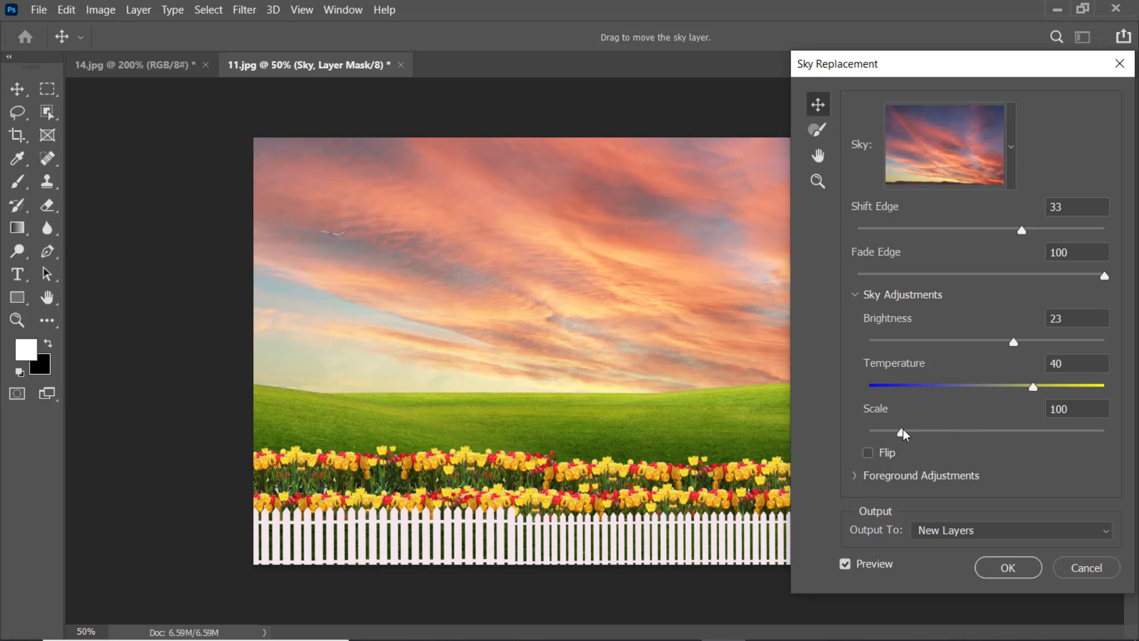
pyautogui.click(1002, 568)
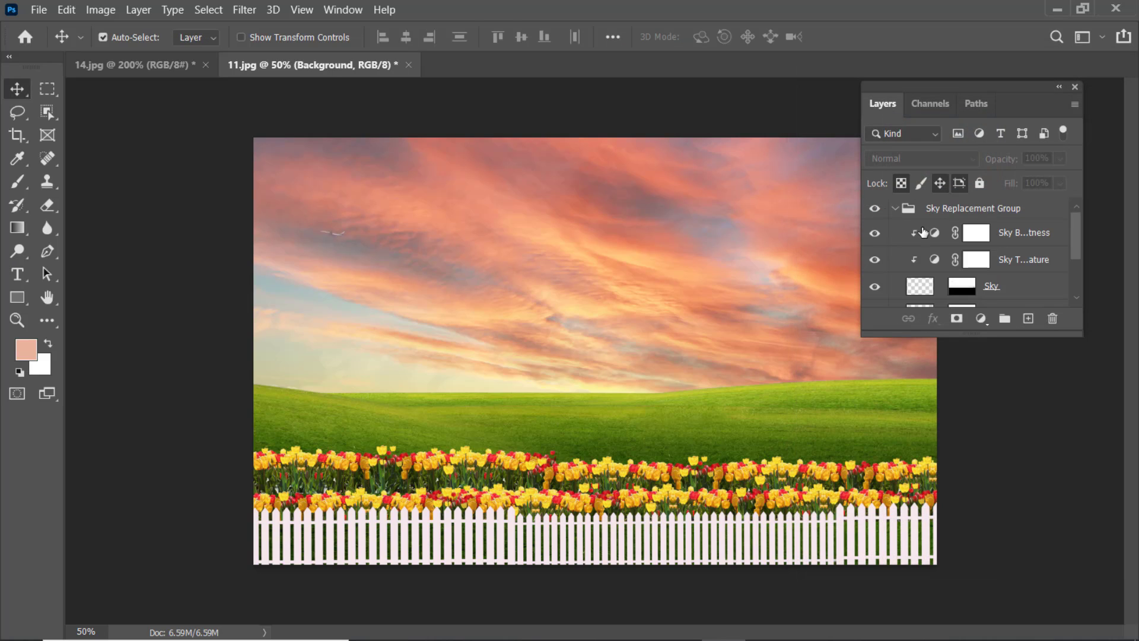
# Collapse the Sky Replacement Group and hide and reshow it to compare the original and replaced skies.
pyautogui.click(895, 208)
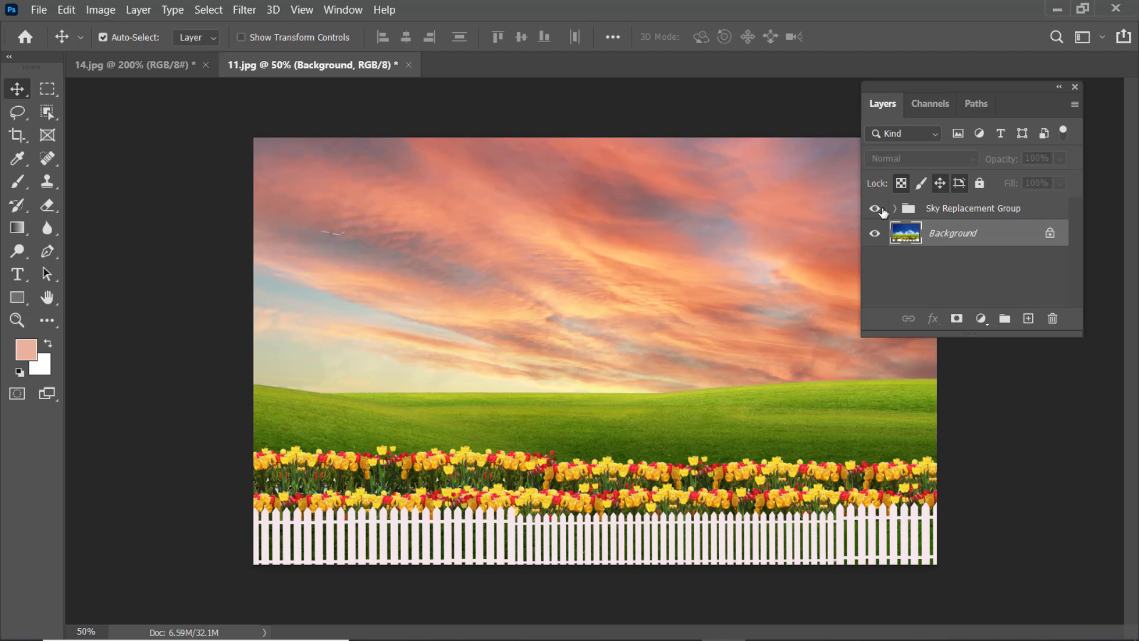
pyautogui.click(875, 208)
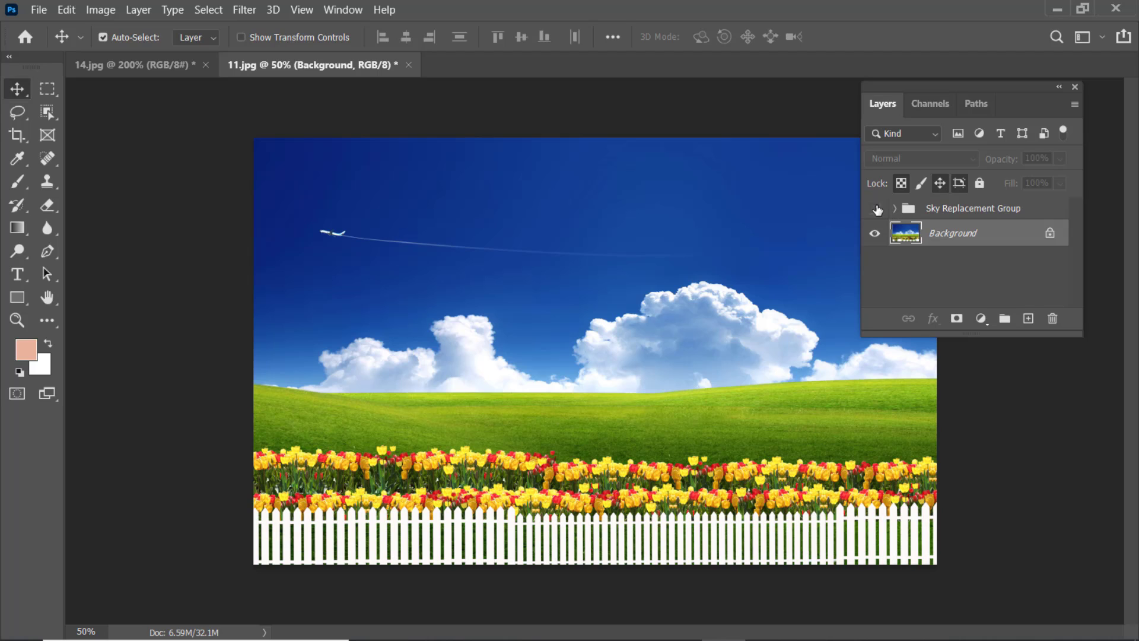
pyautogui.click(875, 208)
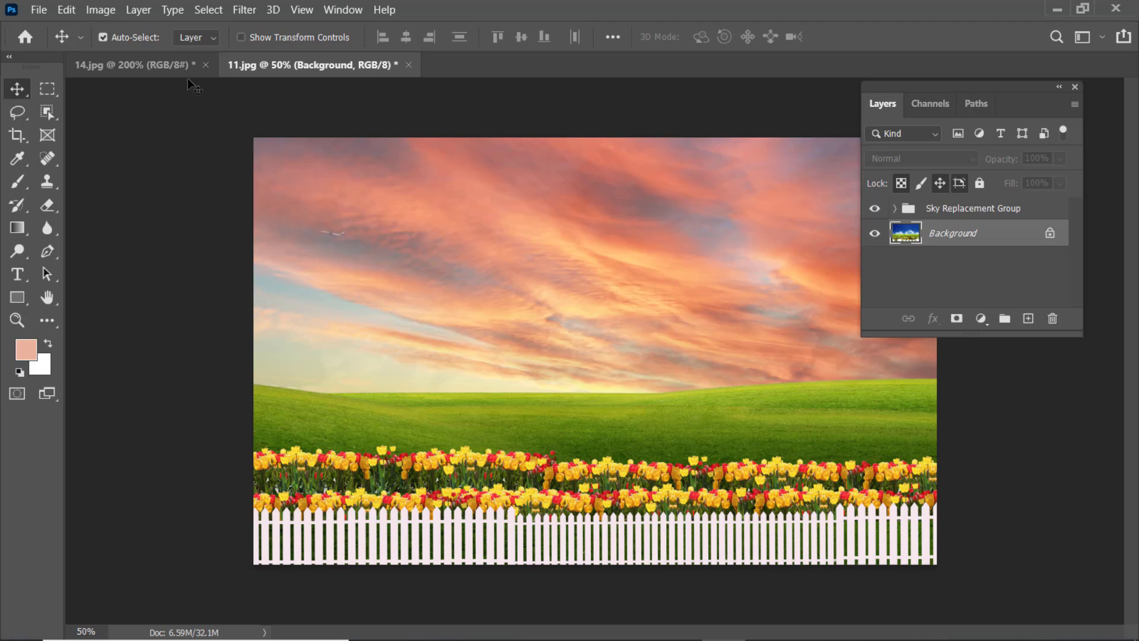
# Open Neural Filters on the 14.jpg portrait and enable the Skin Smoothing filter.
pyautogui.click(130, 64)
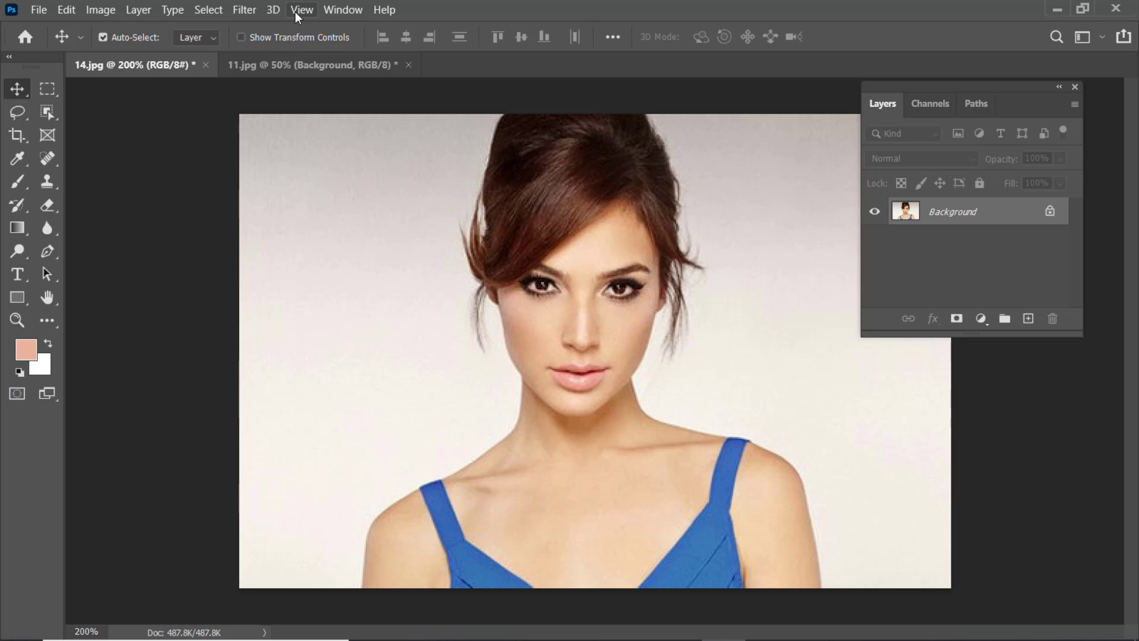
pyautogui.click(245, 10)
pyautogui.click(255, 76)
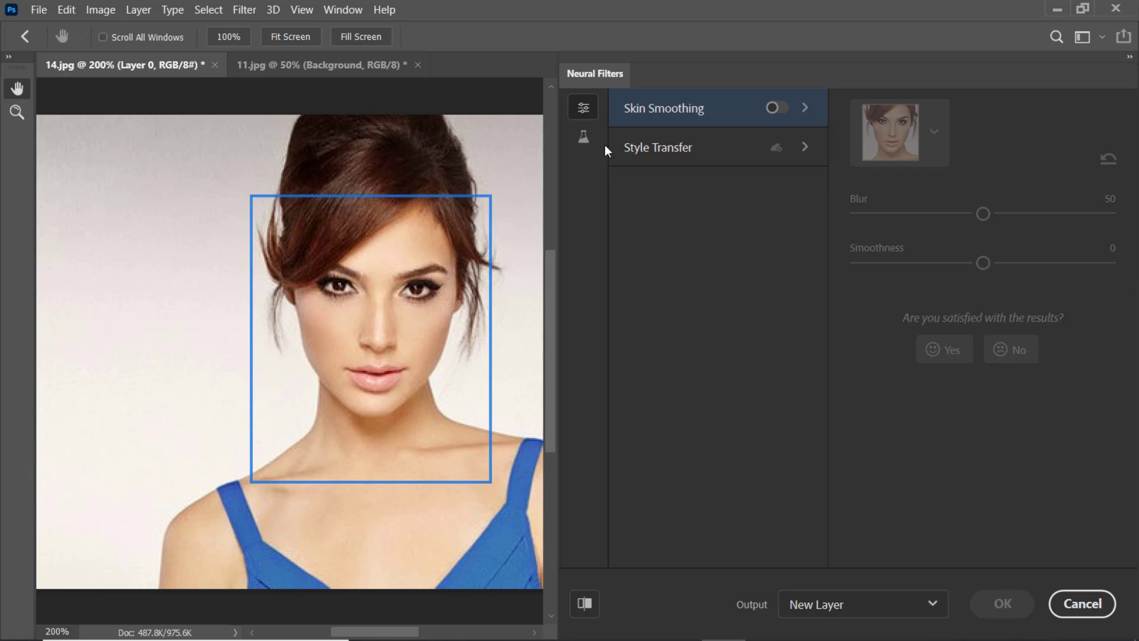
pyautogui.click(782, 108)
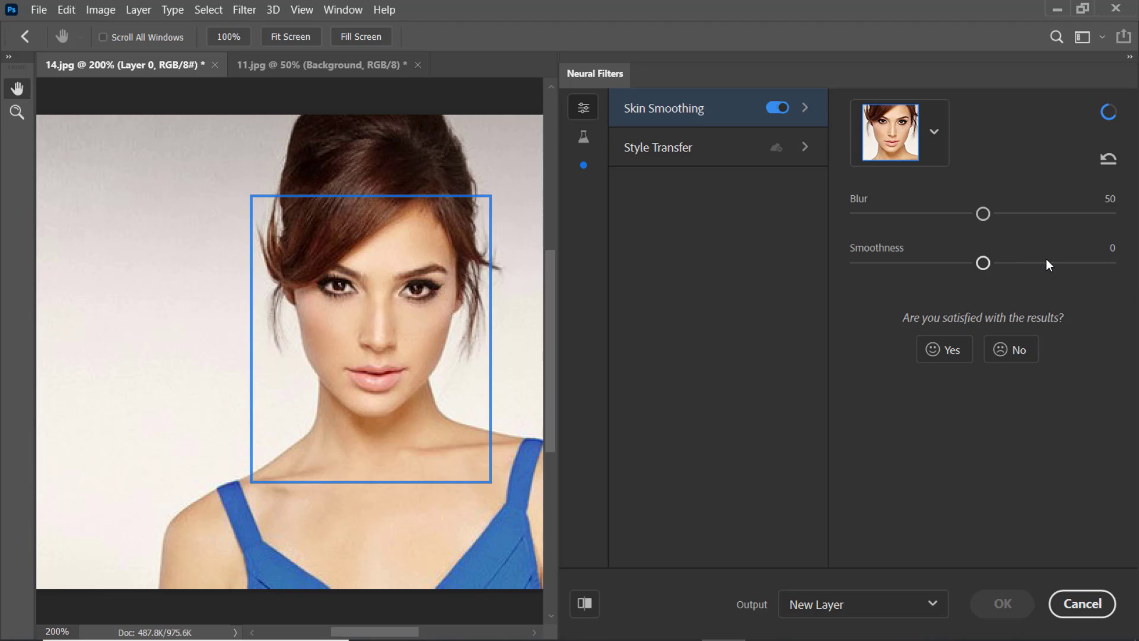
# Set the Skin Smoothing filter's Smoothness to 30.
pyautogui.click(986, 262)
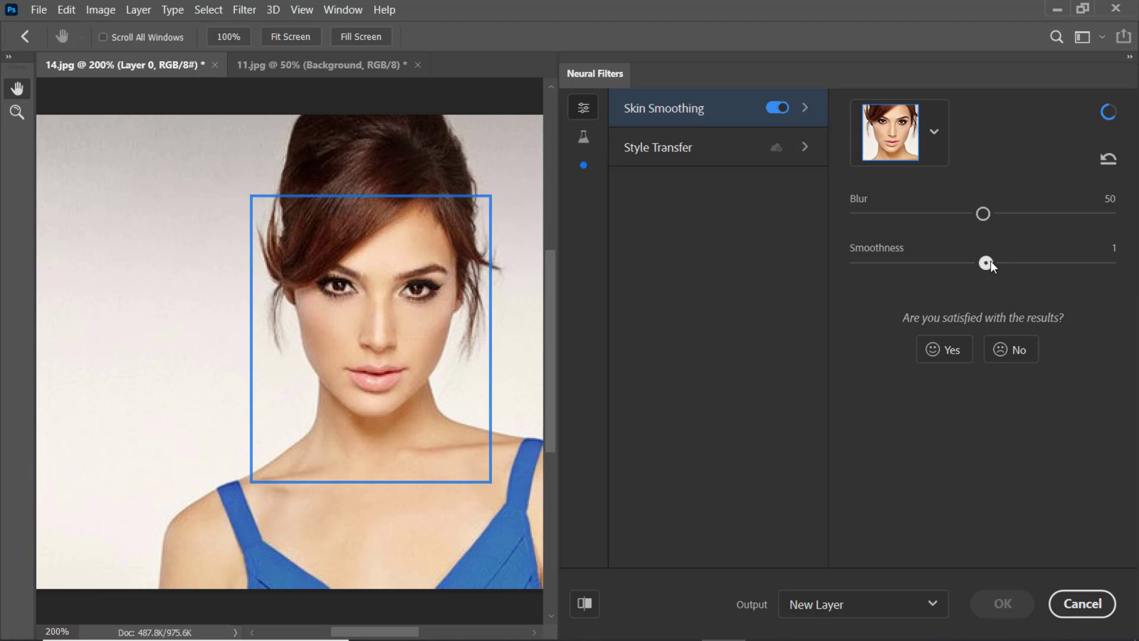
pyautogui.click(1063, 262)
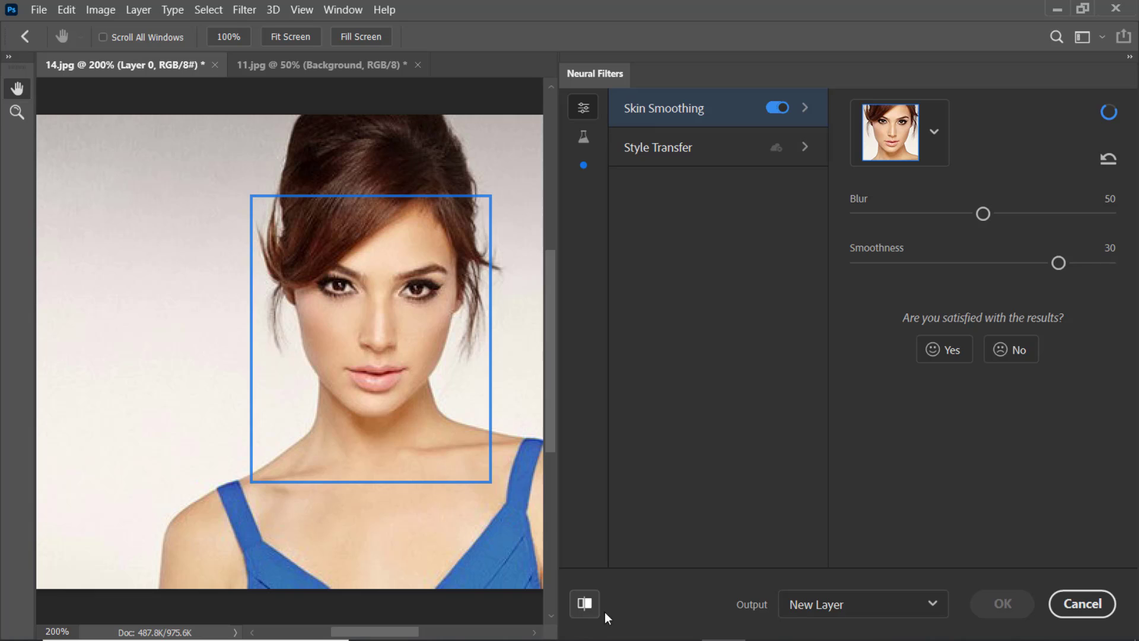
# Enable the Smart Portrait beta filter on the portrait and set its Gaze to 50.
pyautogui.click(585, 138)
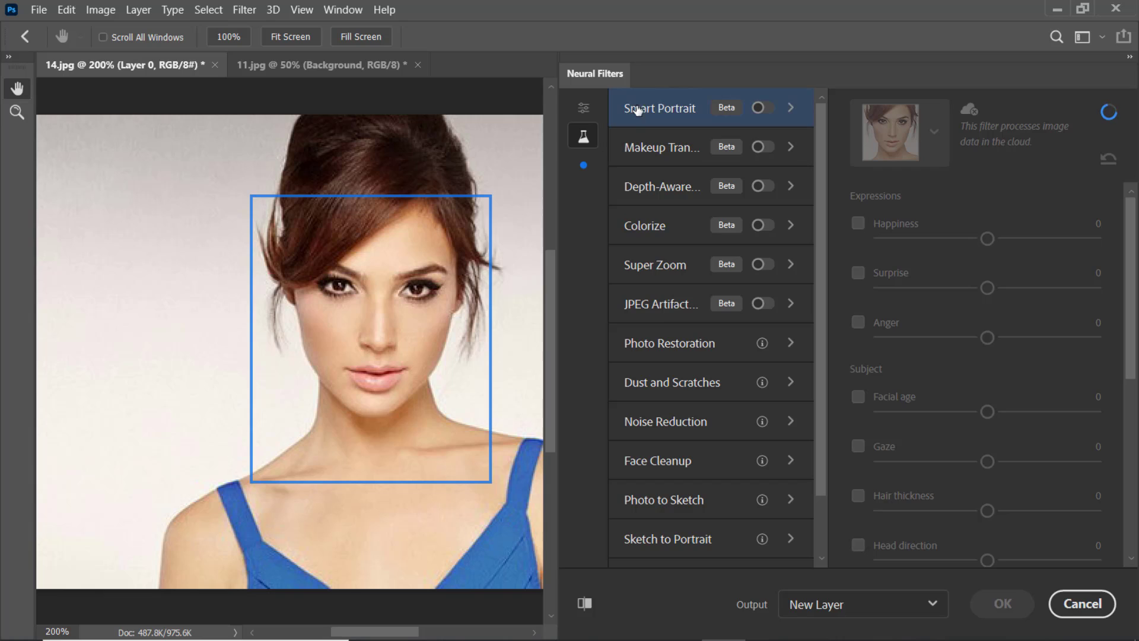
pyautogui.click(767, 109)
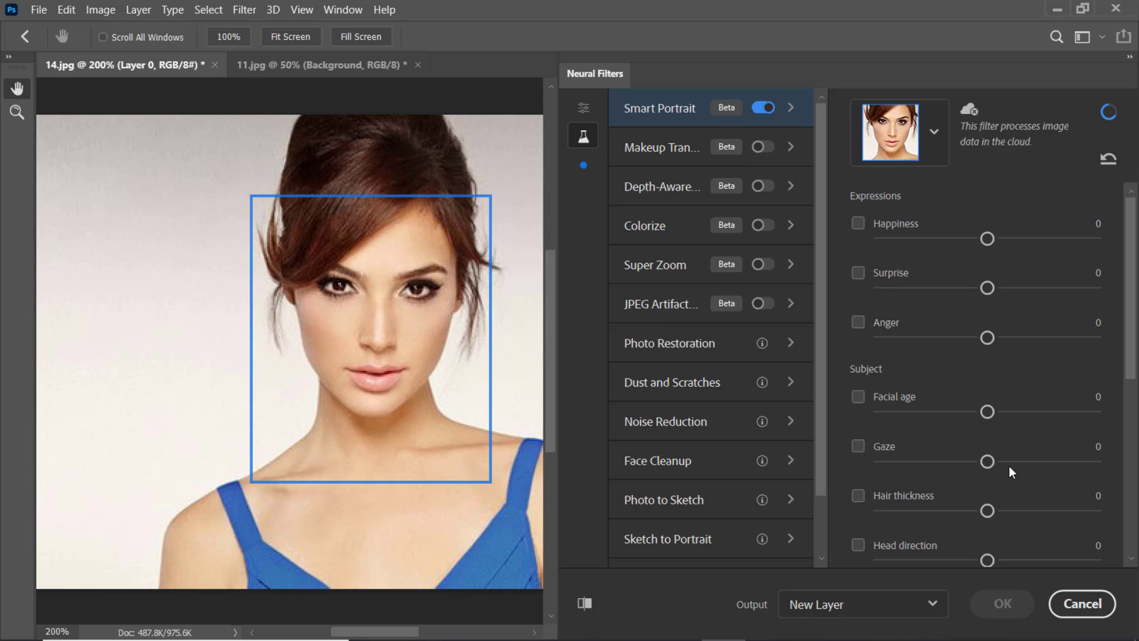
pyautogui.scroll(-3, 1009, 465)
pyautogui.scroll(3, 923, 410)
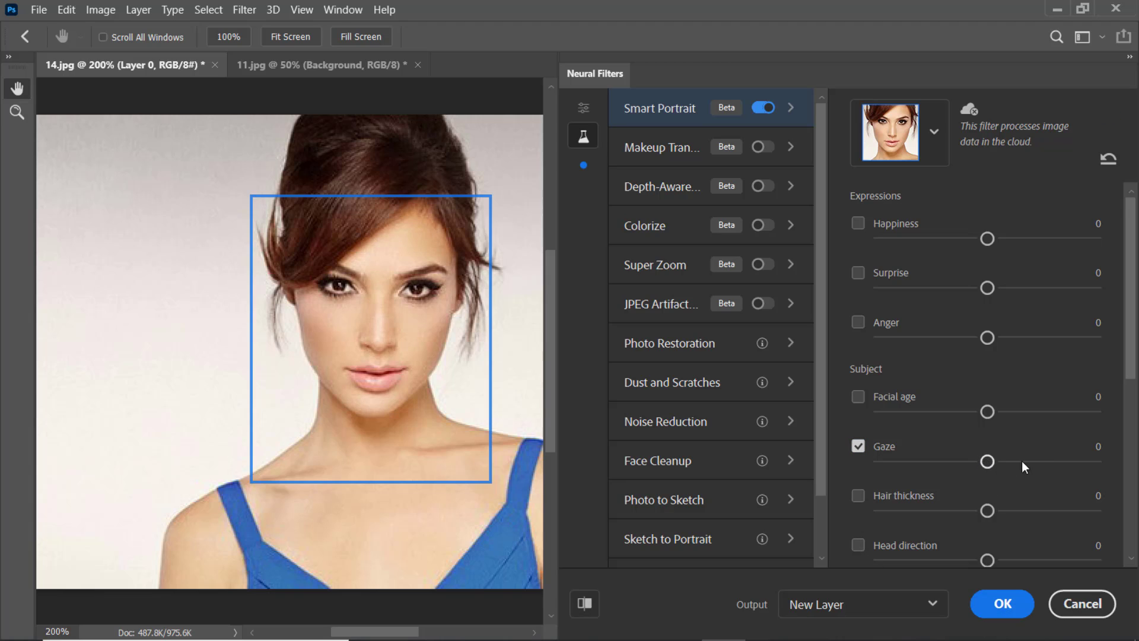
pyautogui.click(1053, 460)
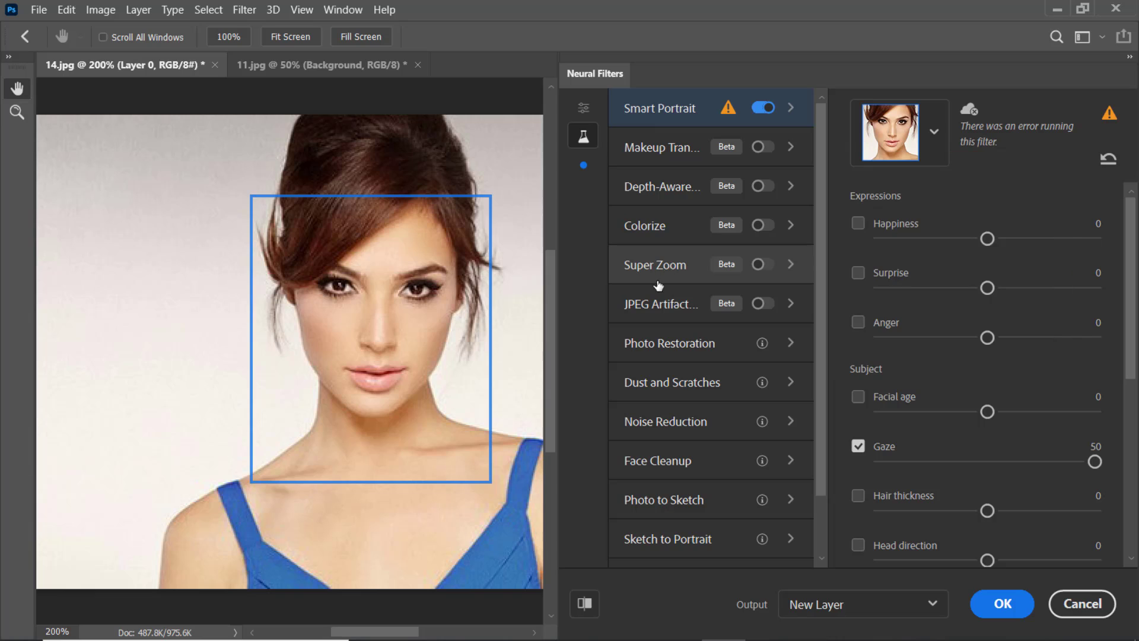
# Read the descriptions of beta filters such as Super Zoom, Colorize and Makeup Transfer, and leave Neural Filters without applying anything.
pyautogui.moveTo(664, 261)
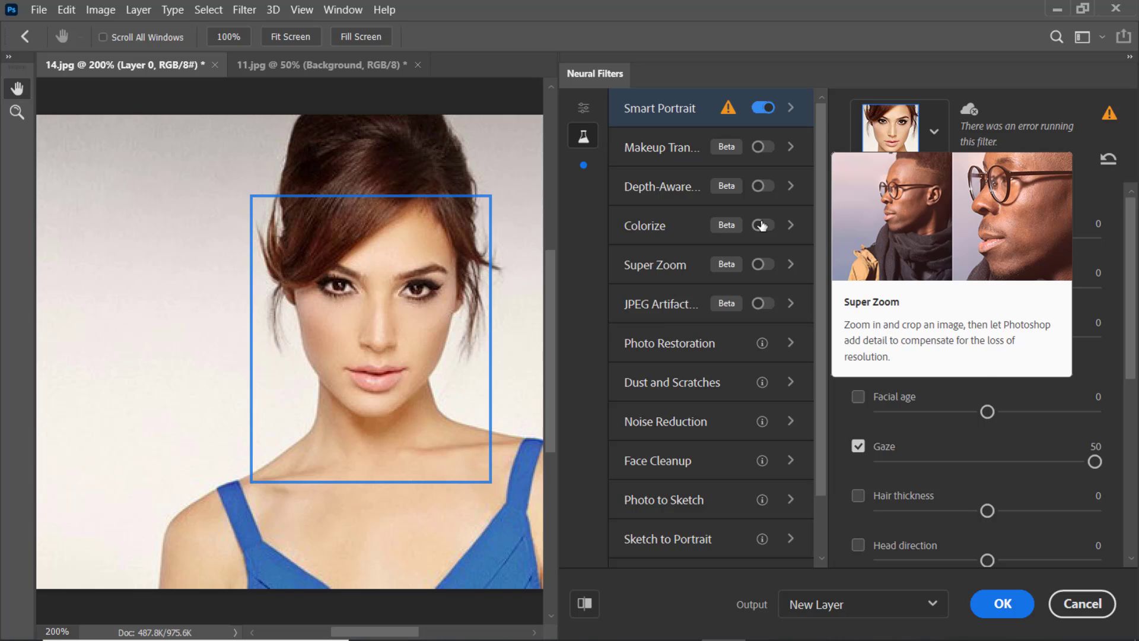
pyautogui.moveTo(682, 228)
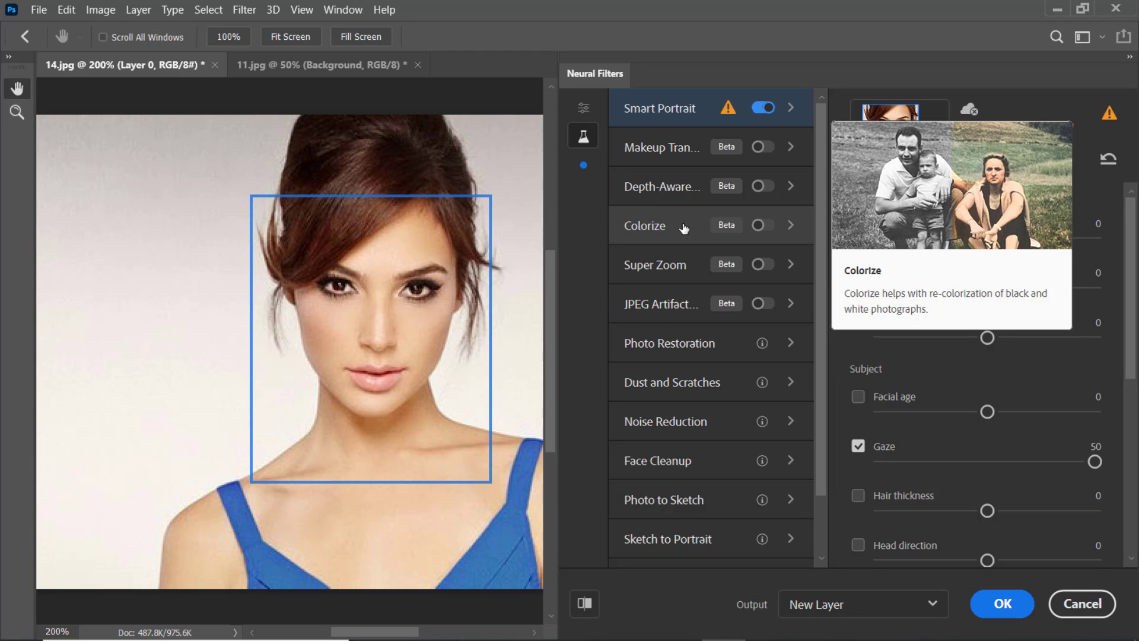
pyautogui.moveTo(665, 311)
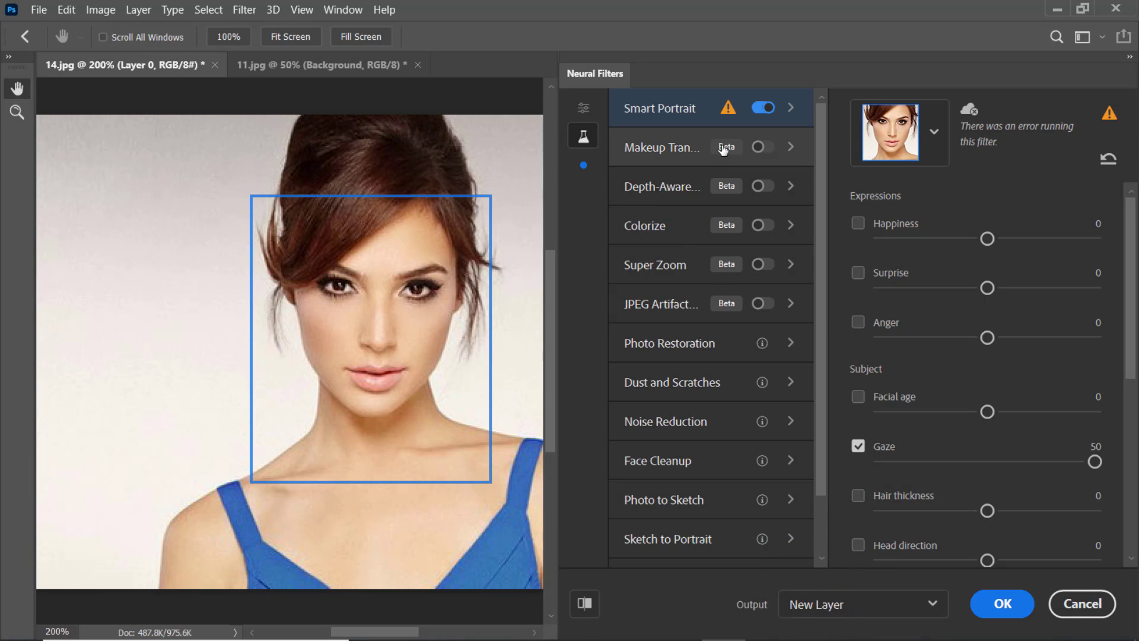
pyautogui.moveTo(660, 154)
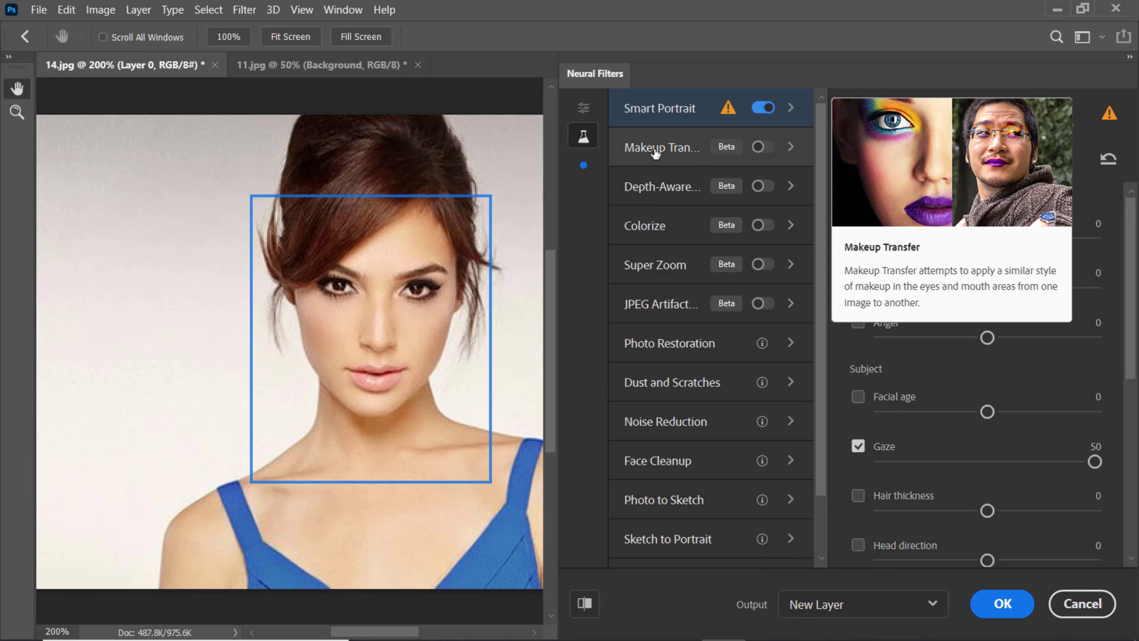
pyautogui.moveTo(656, 191)
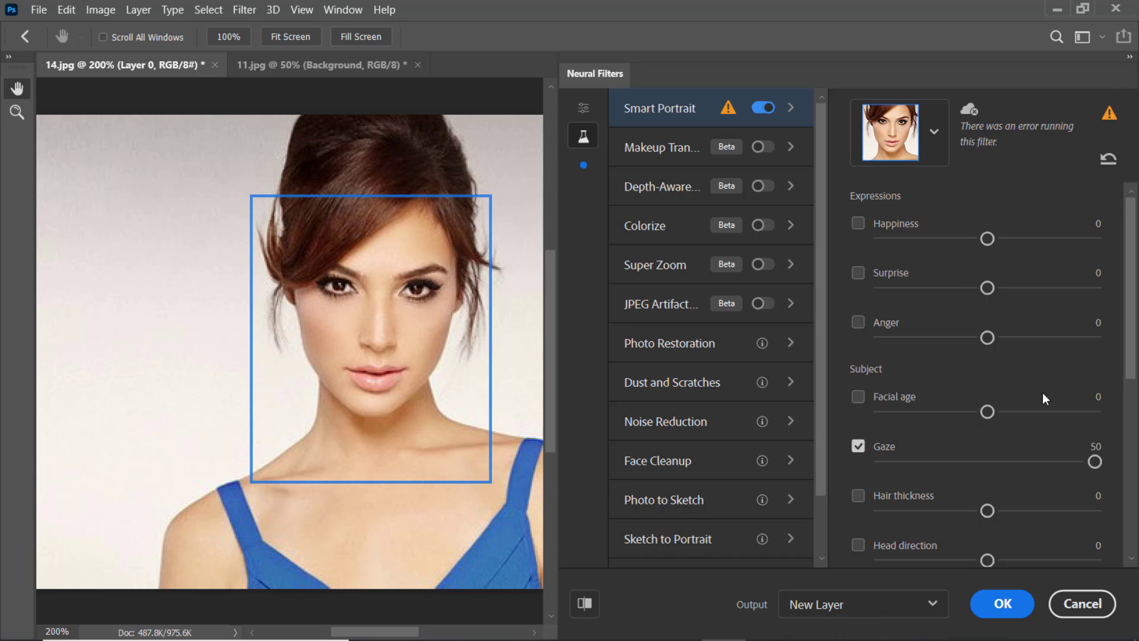
pyautogui.click(1083, 607)
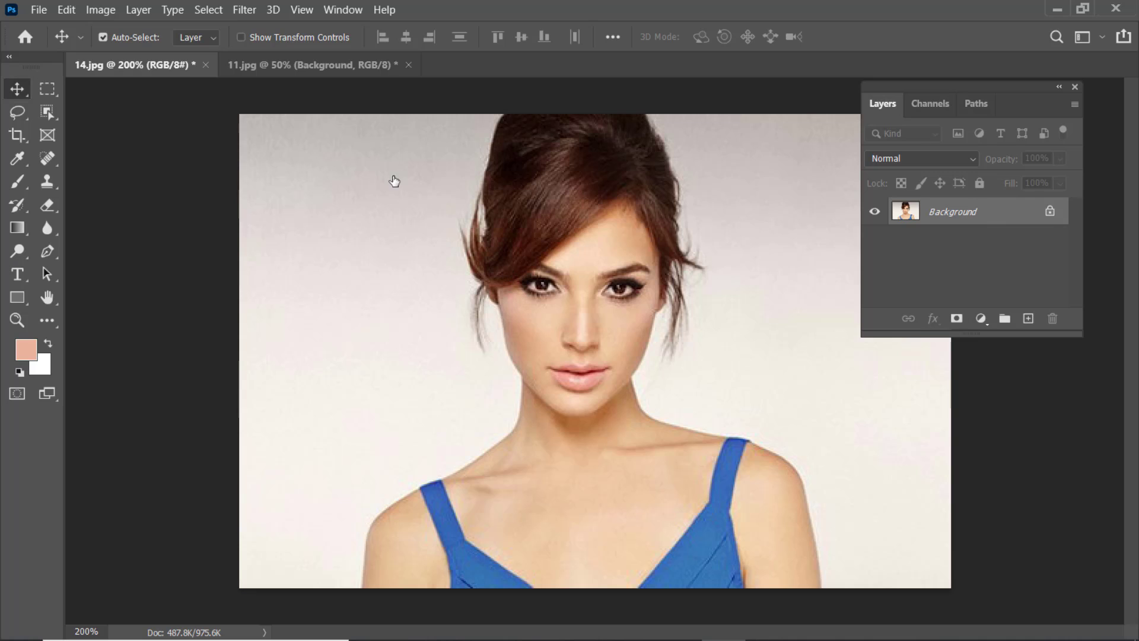
# Turn on Pattern Preview for the 14.jpg portrait and examine the repeated tiles at 6.25% magnification.
pyautogui.click(301, 11)
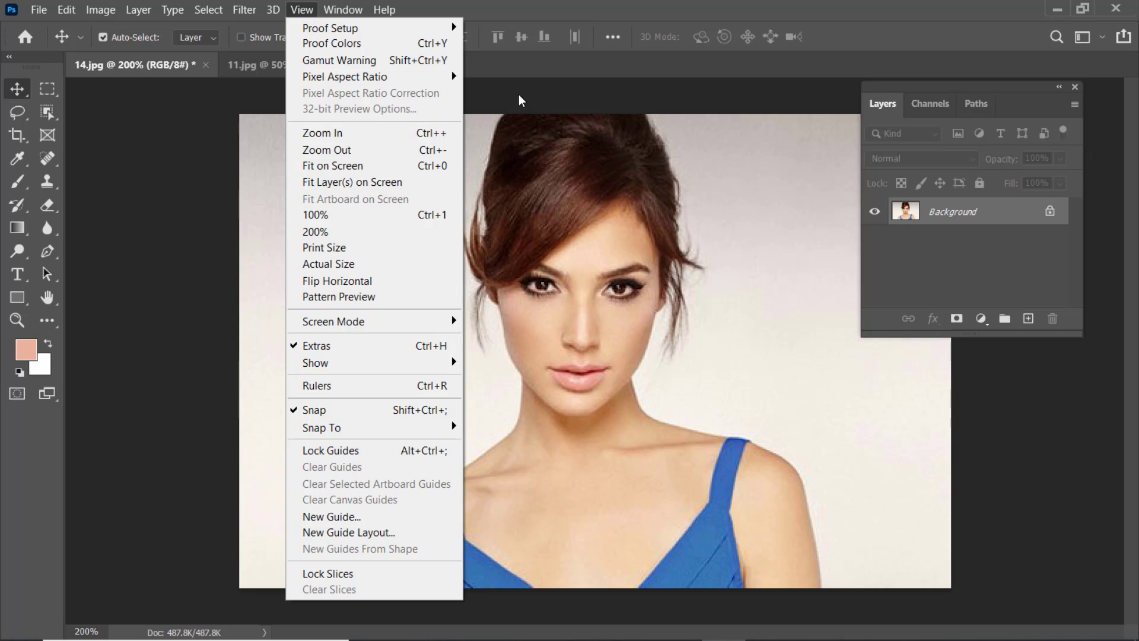
pyautogui.click(354, 297)
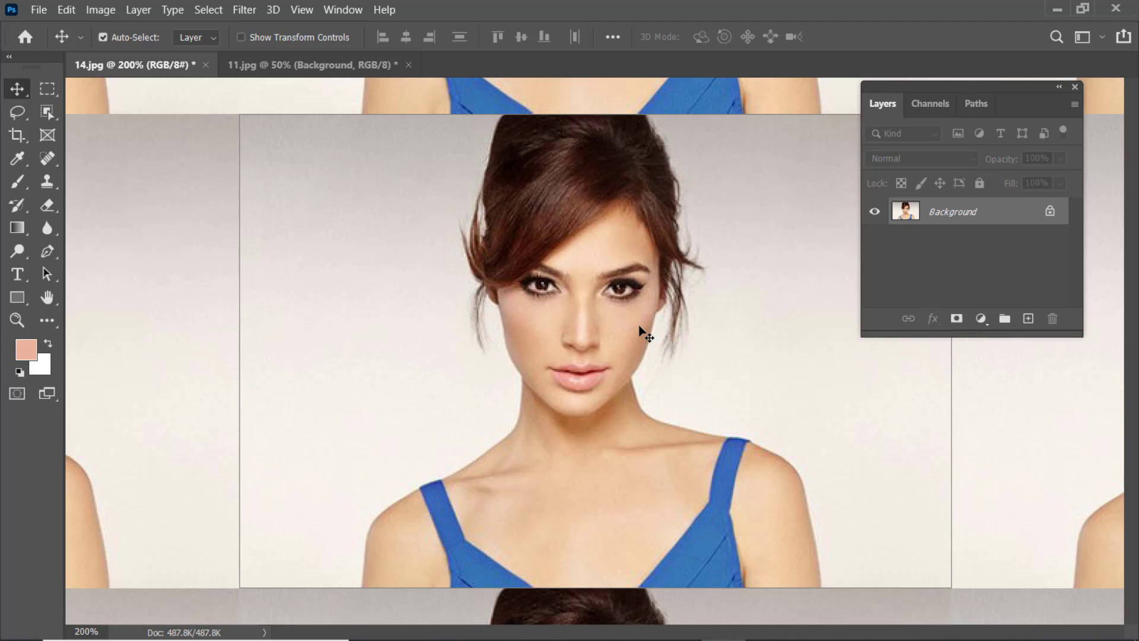
pyautogui.hotkey('ctrl', '-')
pyautogui.hotkey('ctrl', '-')
pyautogui.hotkey('ctrl', '-')
pyautogui.hotkey('ctrl', '-')
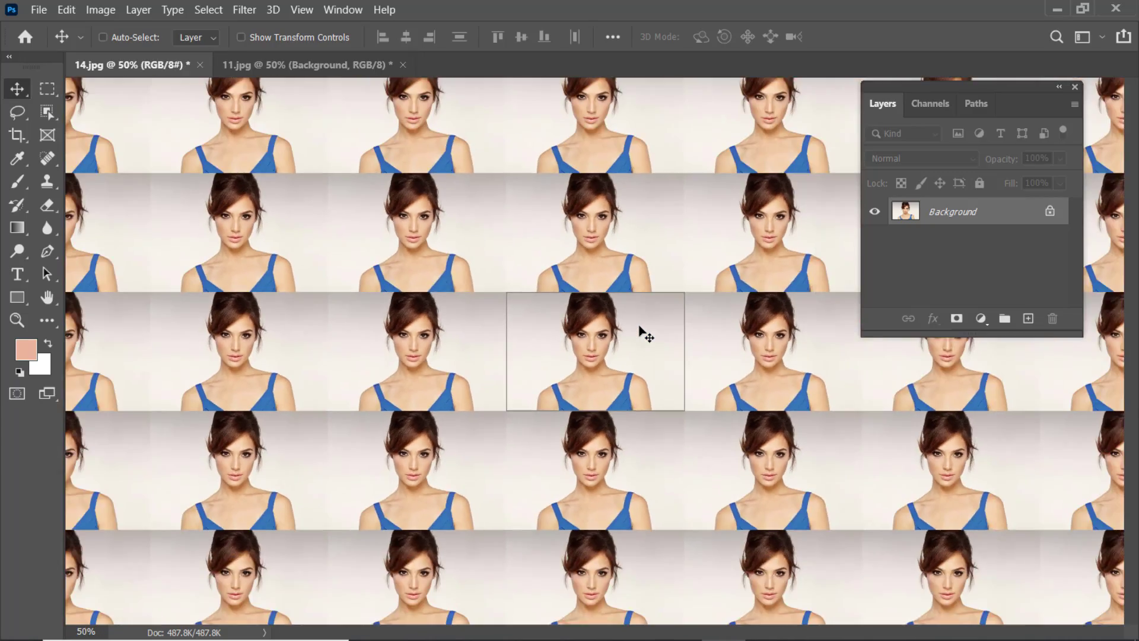
pyautogui.hotkey('ctrl', '-')
pyautogui.hotkey('ctrl', '-')
pyautogui.hotkey('ctrl', '-')
pyautogui.hotkey('ctrl', '-')
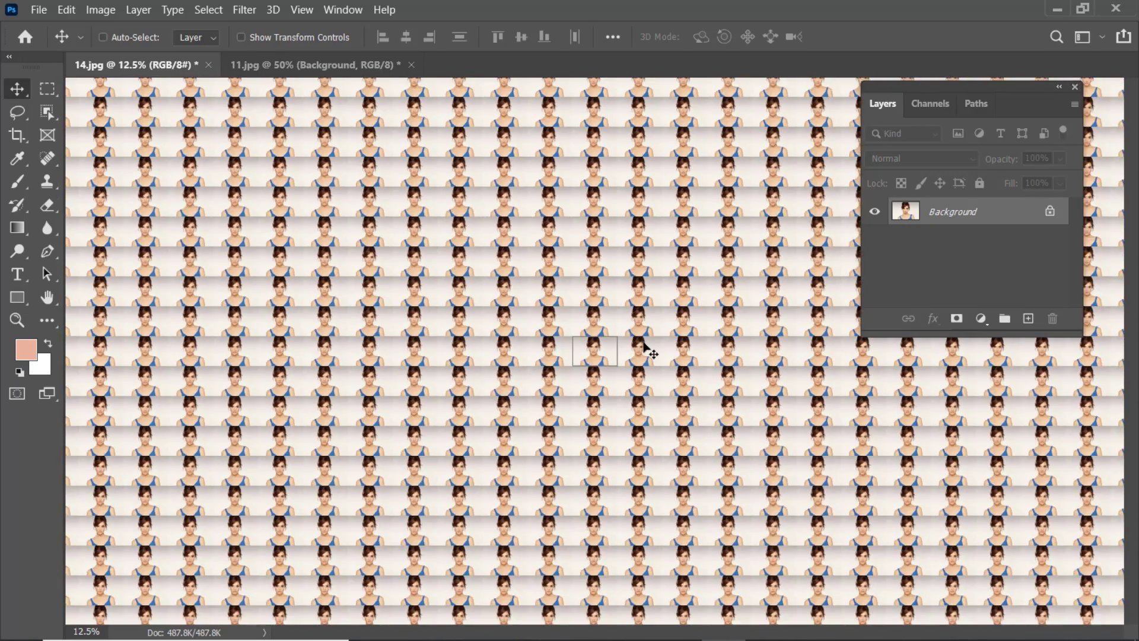
pyautogui.hotkey('ctrl', '-')
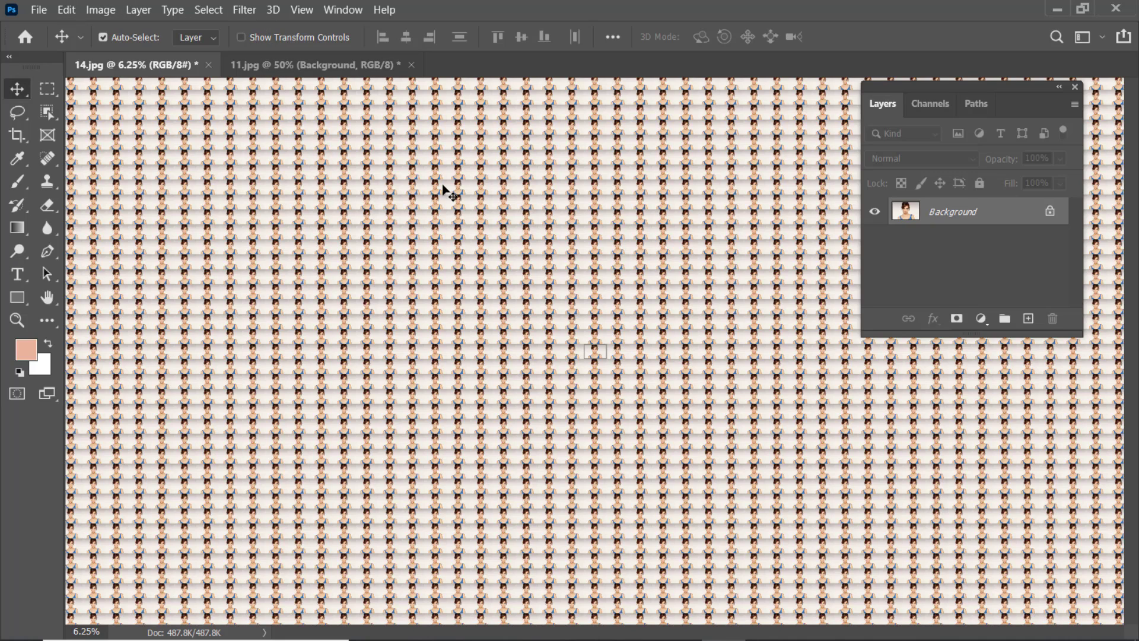
# Turn off Pattern Preview and bring the portrait back to 200% magnification.
pyautogui.click(301, 11)
pyautogui.click(374, 296)
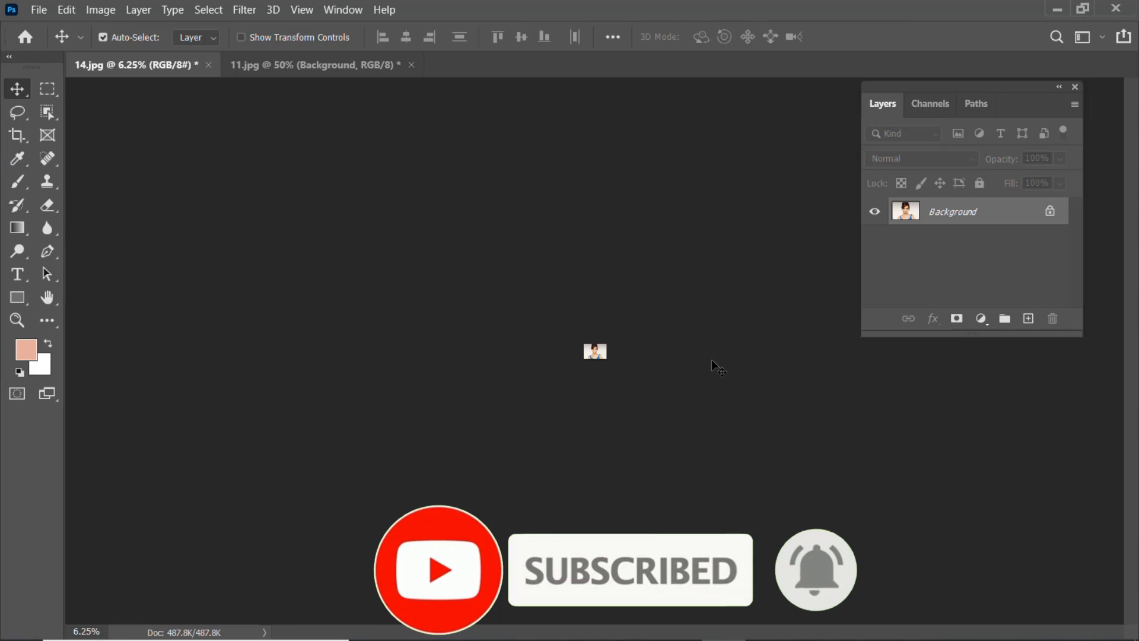
pyautogui.press('ctrl')
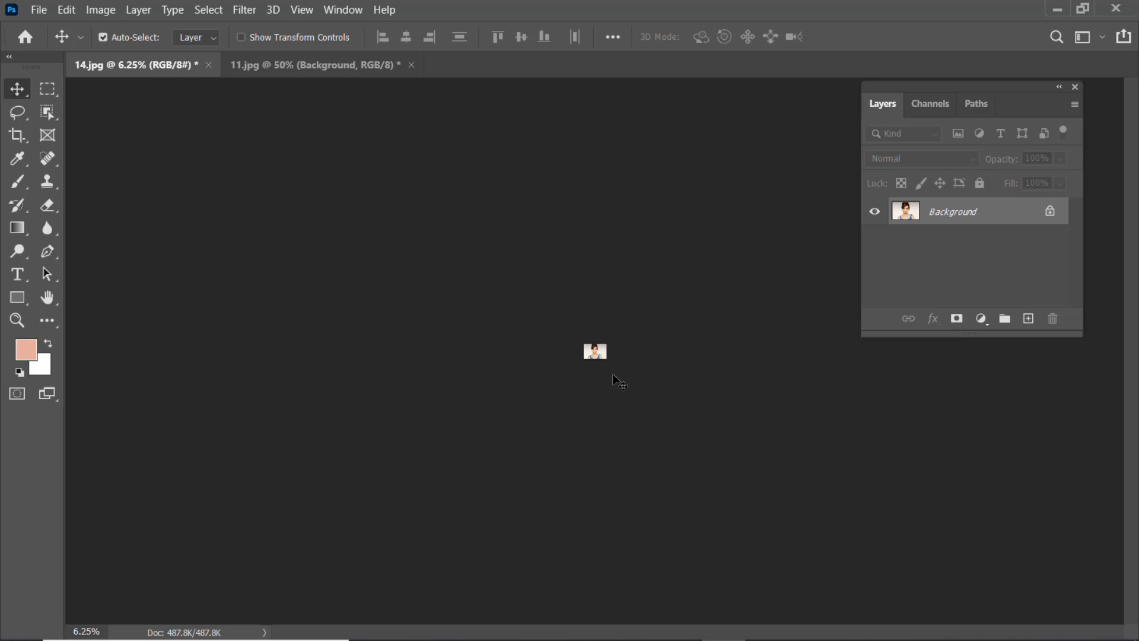
pyautogui.hotkey('ctrl', '+')
pyautogui.hotkey('ctrl', '+')
pyautogui.hotkey('ctrl', '+')
pyautogui.hotkey('ctrl', '+')
pyautogui.hotkey('ctrl', '+')
pyautogui.hotkey('ctrl', '+')
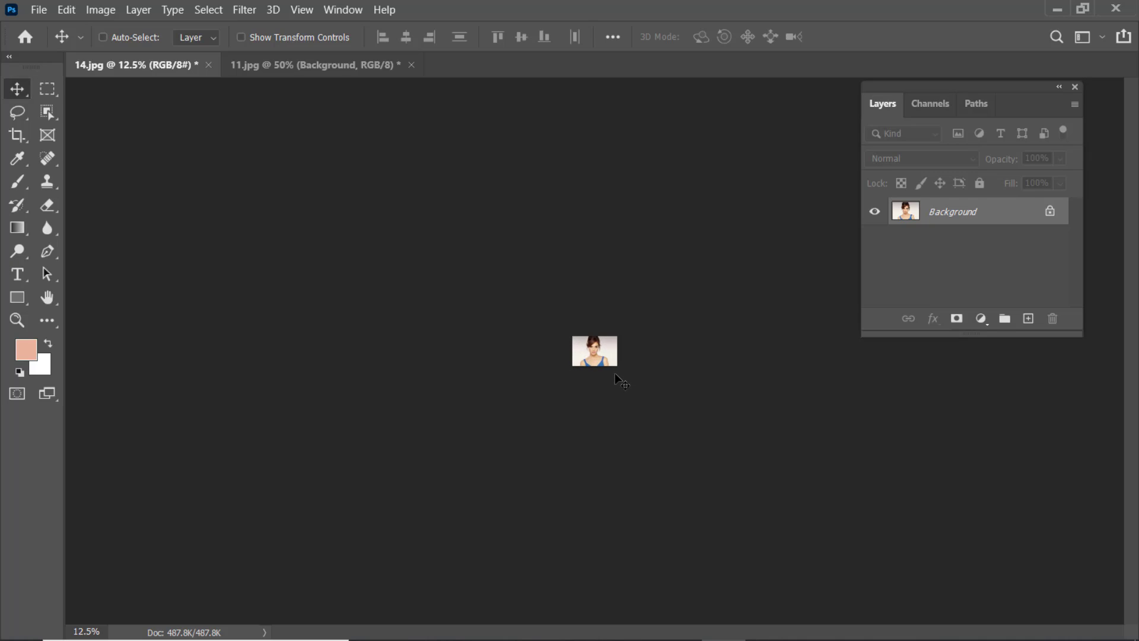
pyautogui.hotkey('ctrl', '+')
pyautogui.hotkey('ctrl', '+')
pyautogui.hotkey('ctrl', '+')
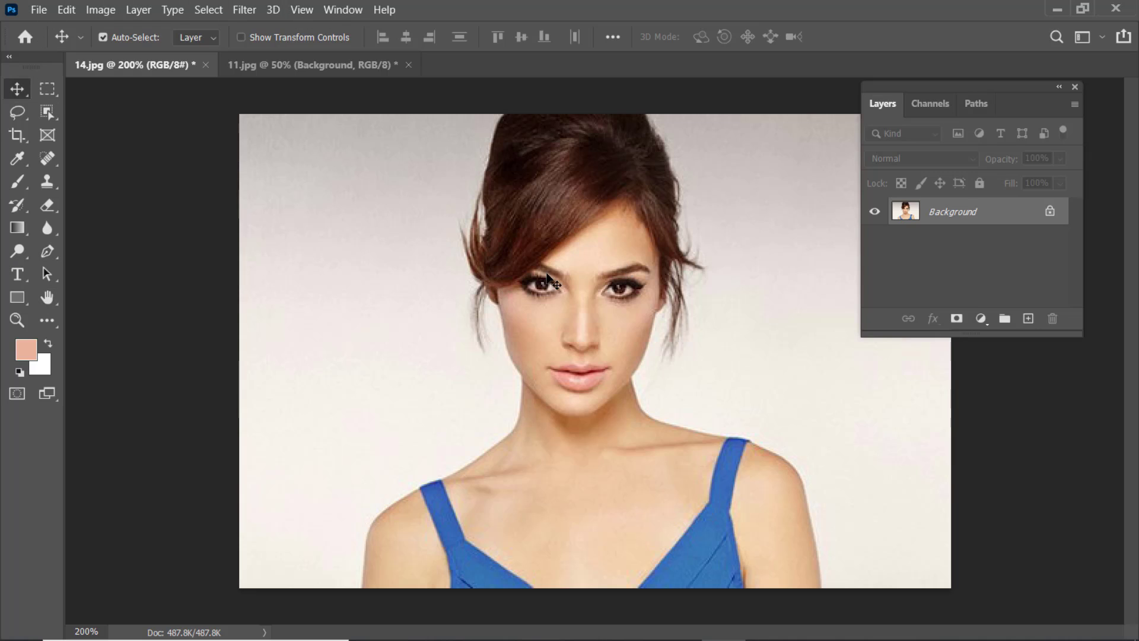
# Activate the Object Selection tool on the 14.jpg portrait.
pyautogui.click(46, 113)
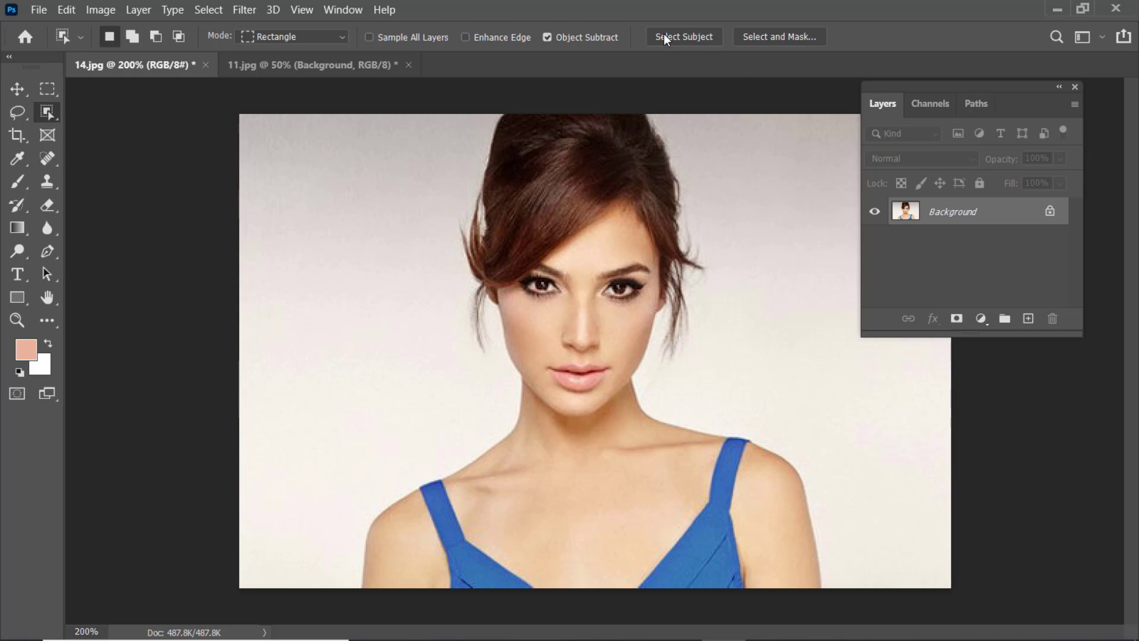